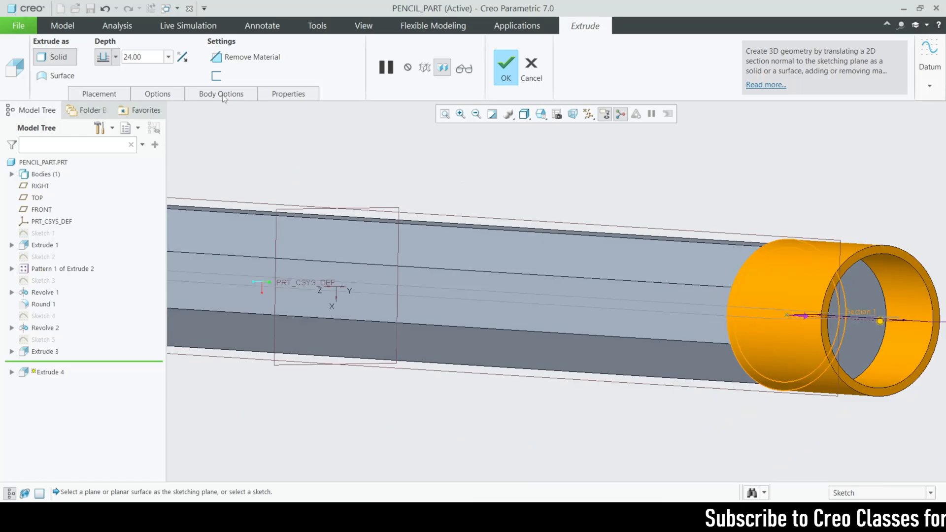
Give the second side of the ring extrusion a Blind depth of 4.
{"action": "left_click", "coordinate": [155, 95]}
{"action": "left_click", "coordinate": [211, 163]}
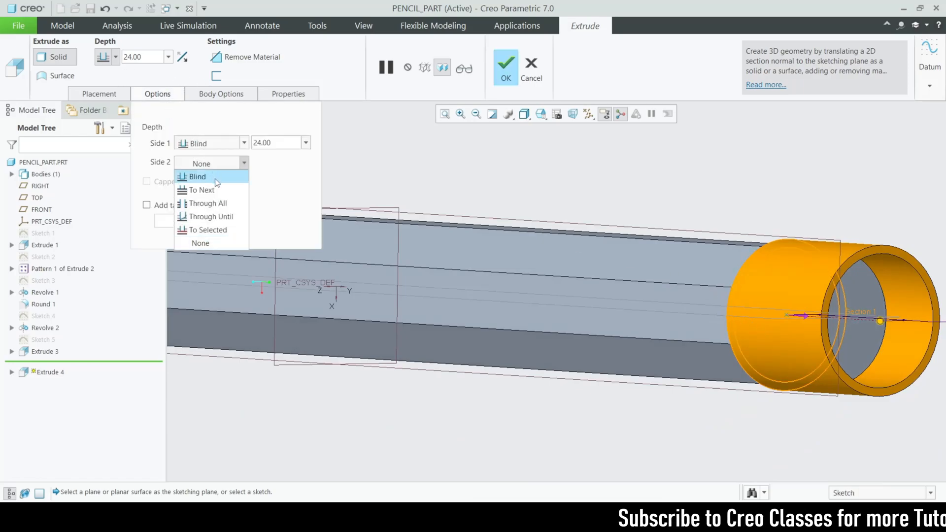
{"action": "left_click", "coordinate": [211, 175]}
{"action": "type", "text": "4"}
{"action": "key", "text": "Return"}
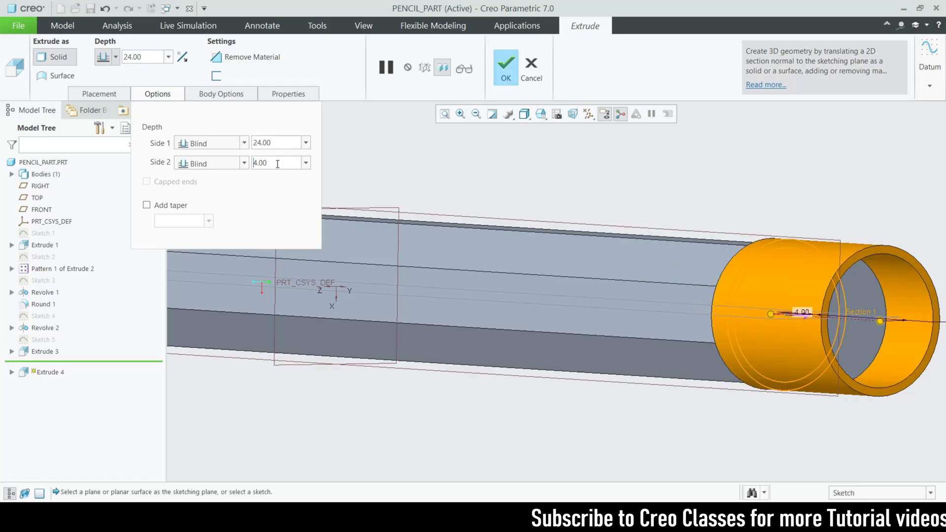
Try a second-side depth of about 2.3 on the ring extrusion and return the depth to 4.
{"action": "scroll", "coordinate": [757, 344], "scroll_direction": "down", "scroll_amount": 1}
{"action": "middle_click_drag", "start_coordinate": [709, 297], "coordinate": [646, 329]}
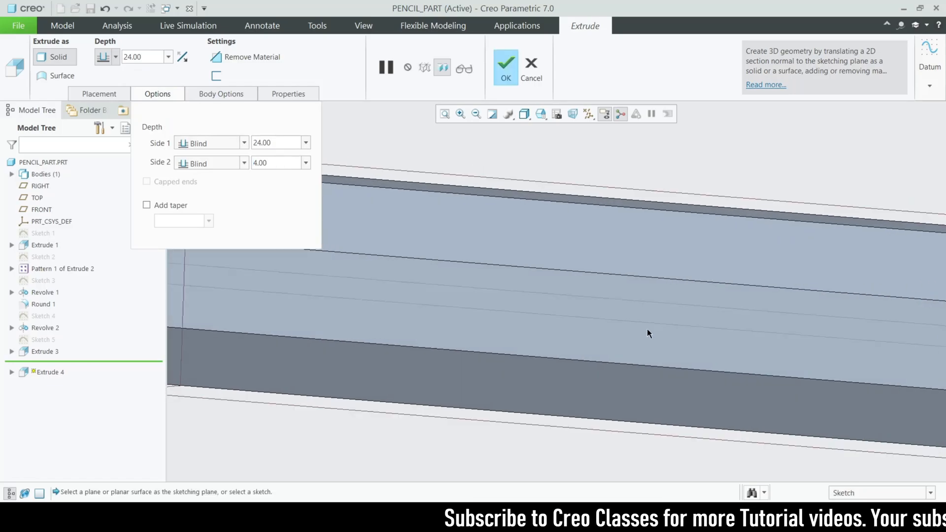
{"action": "scroll", "coordinate": [647, 329], "scroll_direction": "up", "scroll_amount": 3}
{"action": "scroll", "coordinate": [816, 332], "scroll_direction": "down", "scroll_amount": 3}
{"action": "left_click_drag", "start_coordinate": [660, 346], "coordinate": [710, 351]}
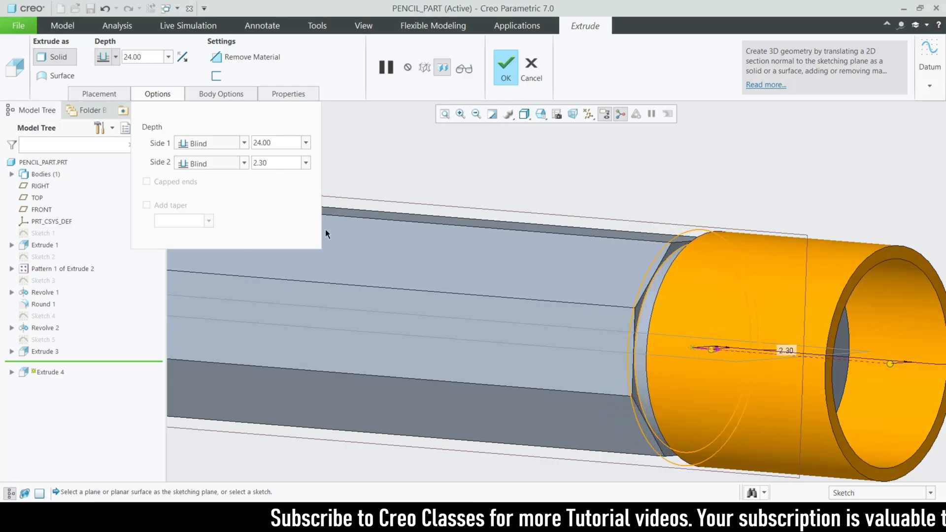
{"action": "double_click", "coordinate": [284, 164]}
{"action": "type", "text": "2"}
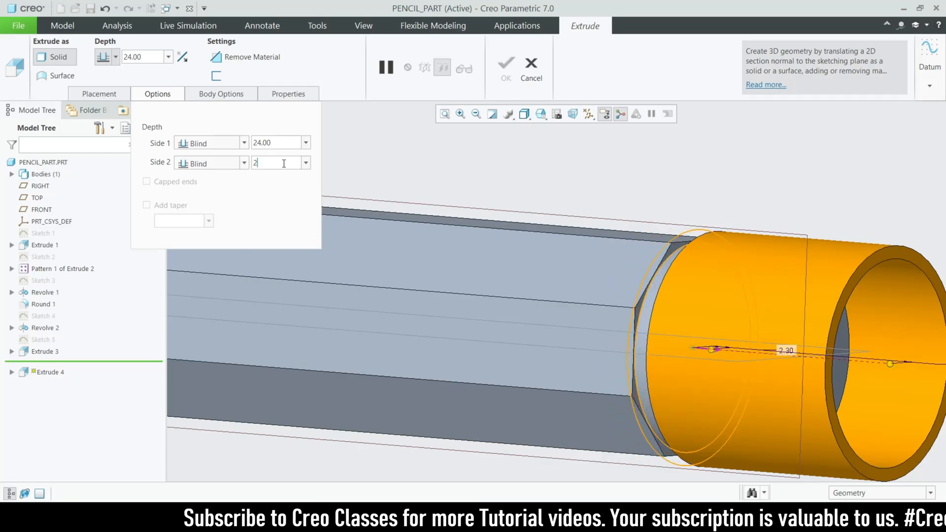
{"action": "key", "text": "Return"}
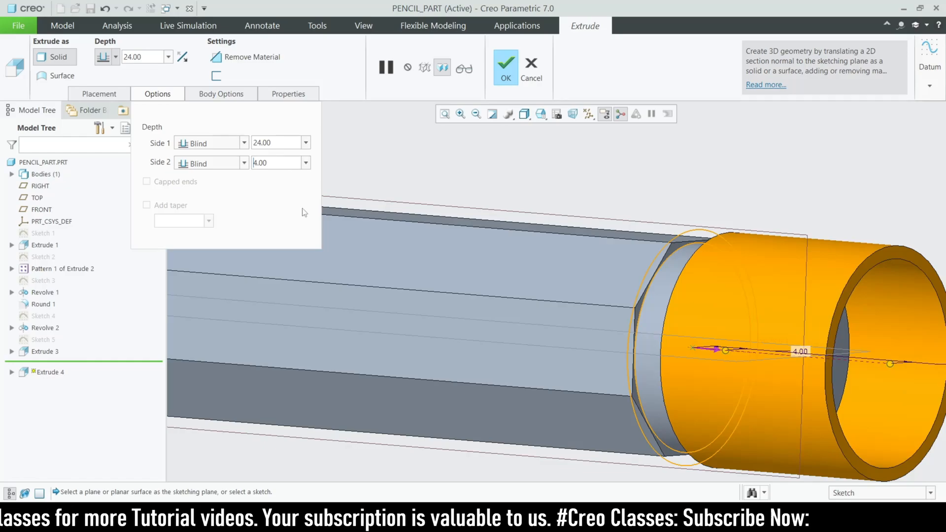
Set the ring extrusion's first-side depth to 5 and complete the feature.
{"action": "scroll", "coordinate": [340, 280], "scroll_direction": "up", "scroll_amount": 2}
{"action": "scroll", "coordinate": [538, 306], "scroll_direction": "down", "scroll_amount": 2}
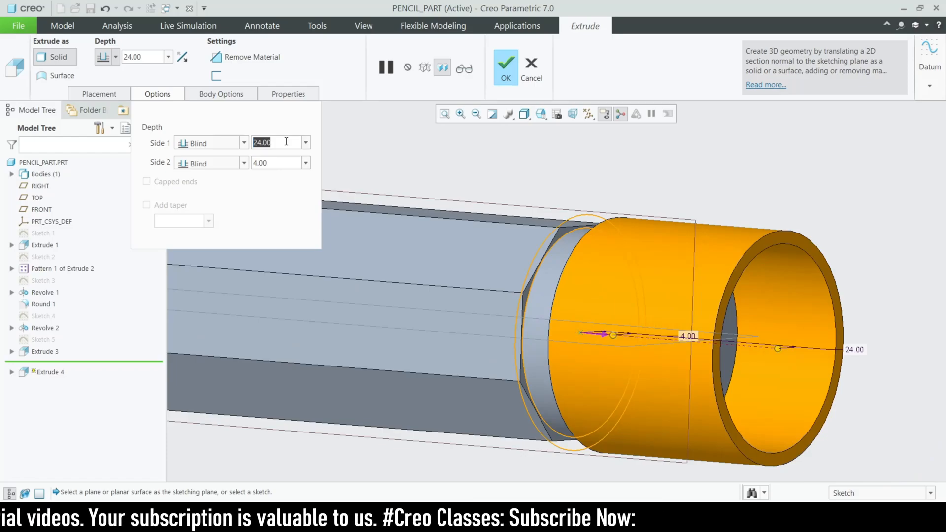
{"action": "type", "text": "5"}
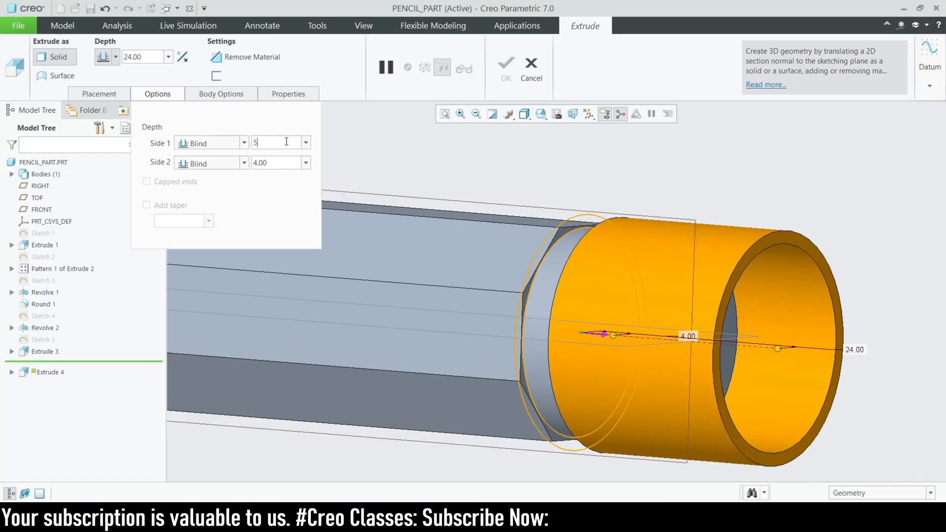
{"action": "key", "text": "Return"}
{"action": "left_click", "coordinate": [506, 65]}
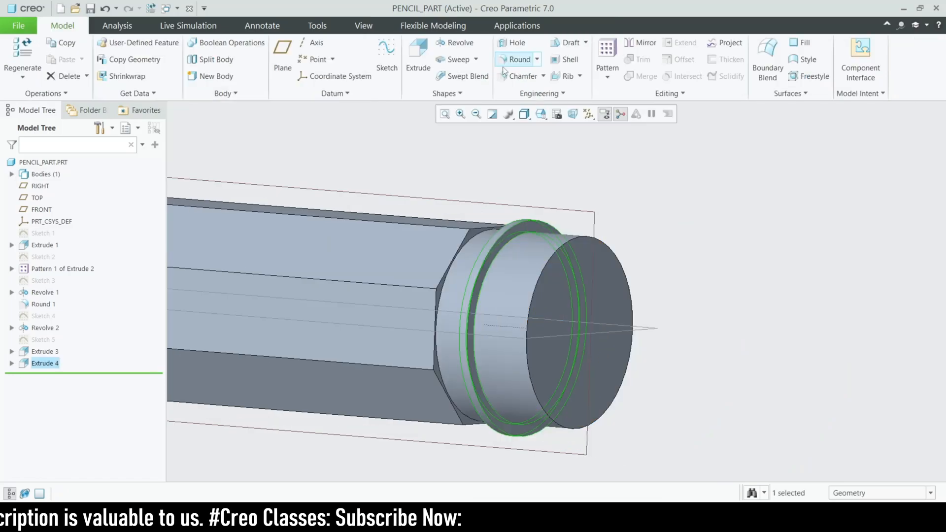
Start an extrusion on the ring's end face and sketch two origin-centred circles matching the ring's outer and inner edges.
{"action": "scroll", "coordinate": [493, 276], "scroll_direction": "down", "scroll_amount": 2}
{"action": "left_click", "coordinate": [474, 242]}
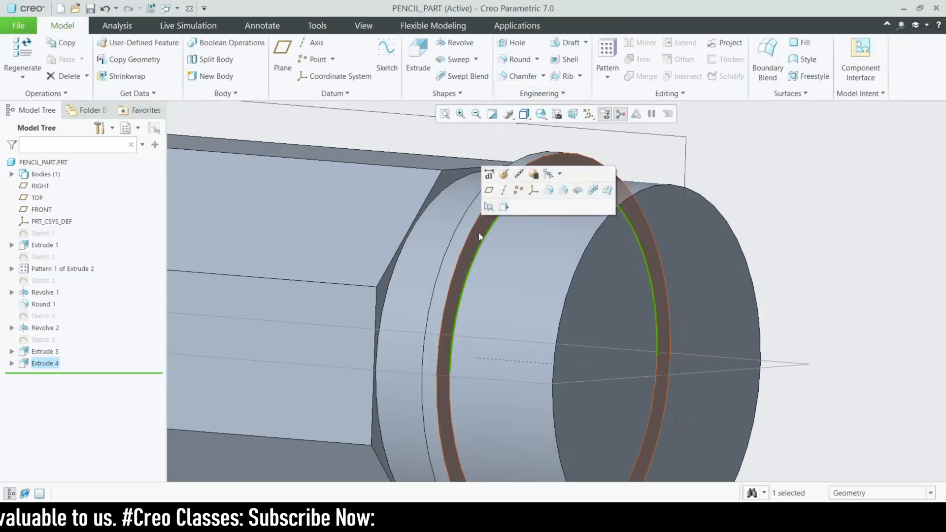
{"action": "left_click", "coordinate": [418, 55]}
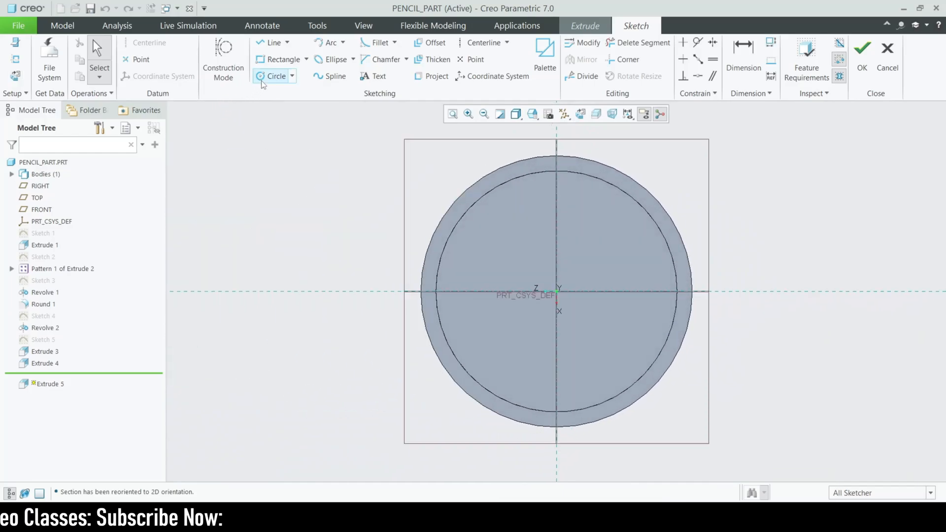
{"action": "left_click", "coordinate": [263, 78]}
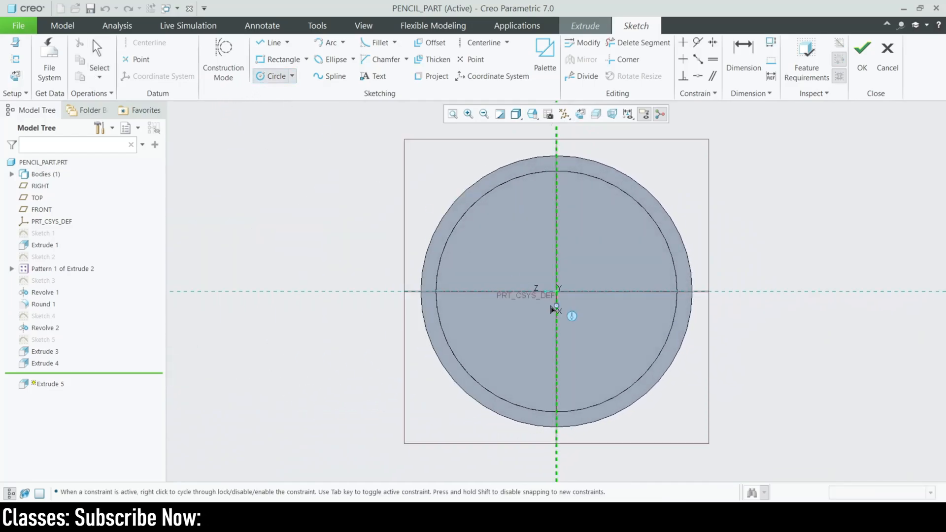
{"action": "left_click", "coordinate": [555, 292]}
{"action": "left_click", "coordinate": [444, 218]}
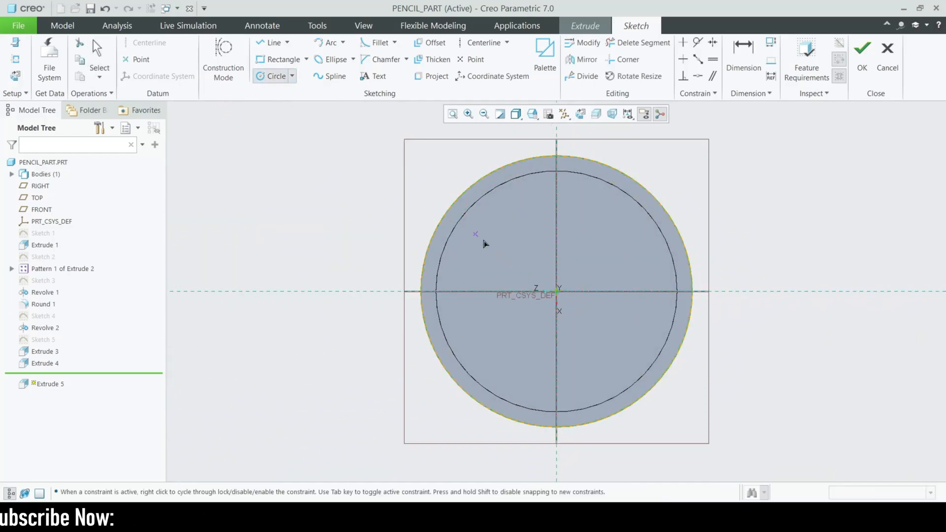
{"action": "left_click", "coordinate": [557, 295]}
{"action": "left_click", "coordinate": [454, 232]}
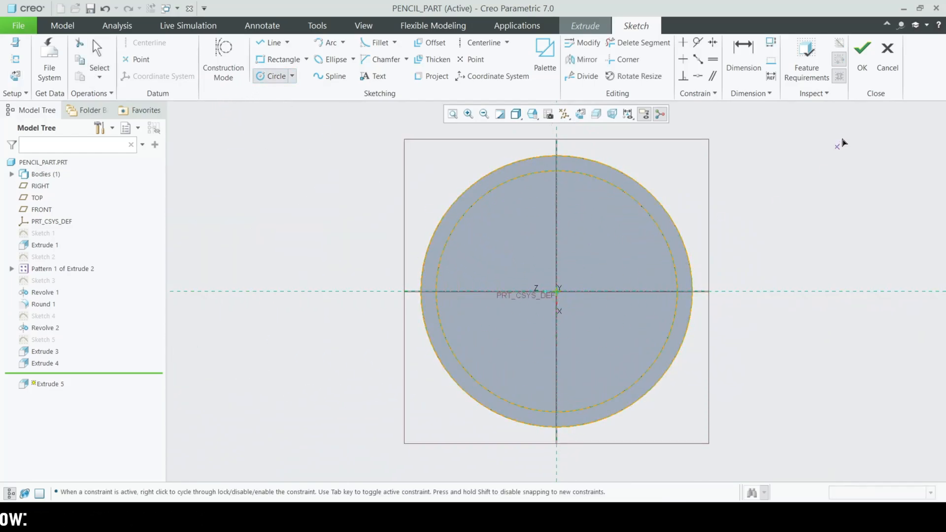
{"action": "left_click", "coordinate": [870, 74]}
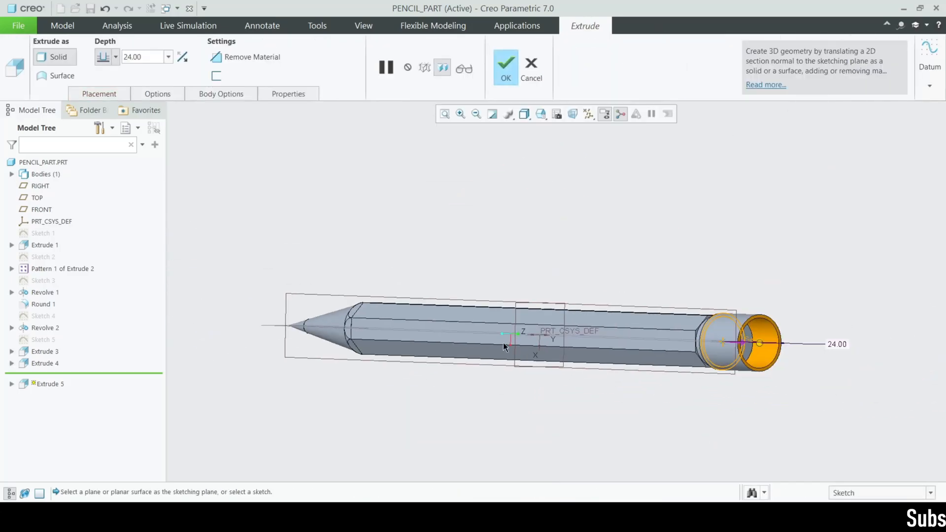
Check the ring spacing in the pencil drawing and give the extrusion's second side a Blind depth of 2.
{"action": "scroll", "coordinate": [780, 354], "scroll_direction": "up", "scroll_amount": 3}
{"action": "left_click", "coordinate": [152, 94]}
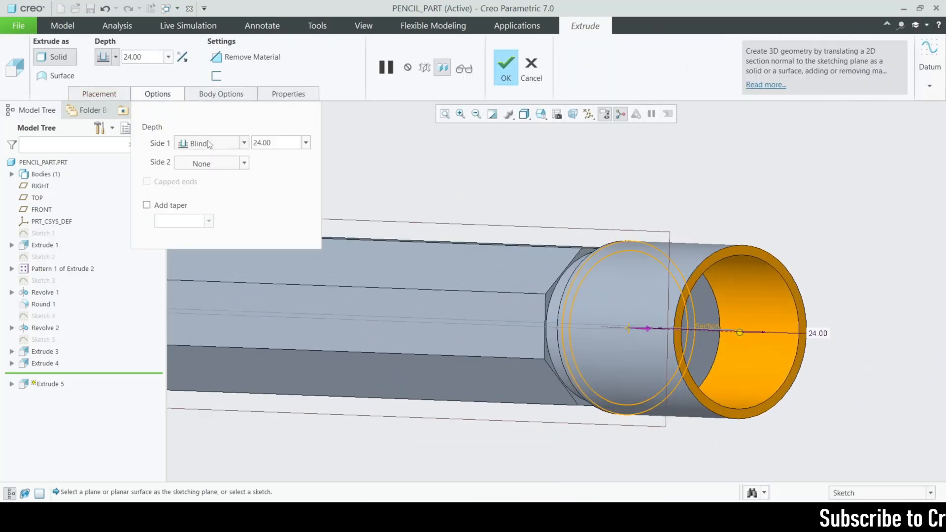
{"action": "left_click", "coordinate": [685, 516]}
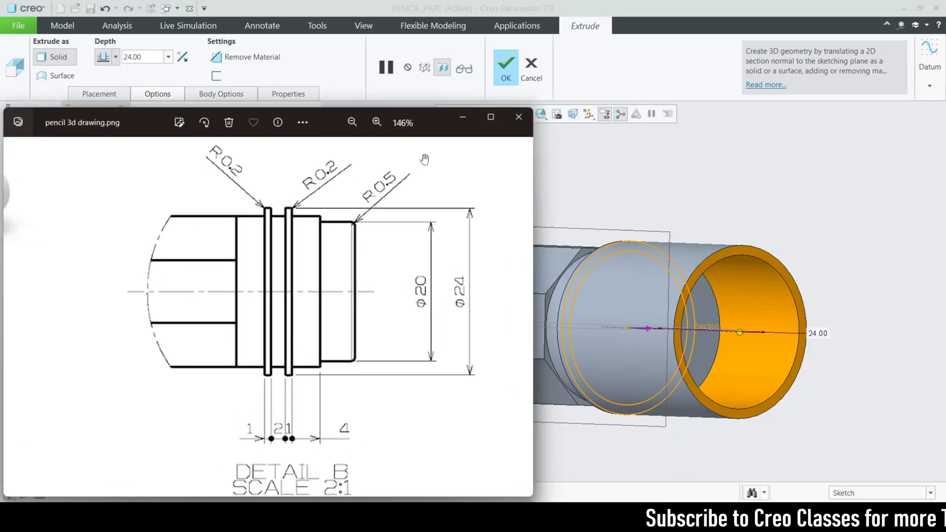
{"action": "left_click", "coordinate": [463, 118]}
{"action": "left_click", "coordinate": [210, 164]}
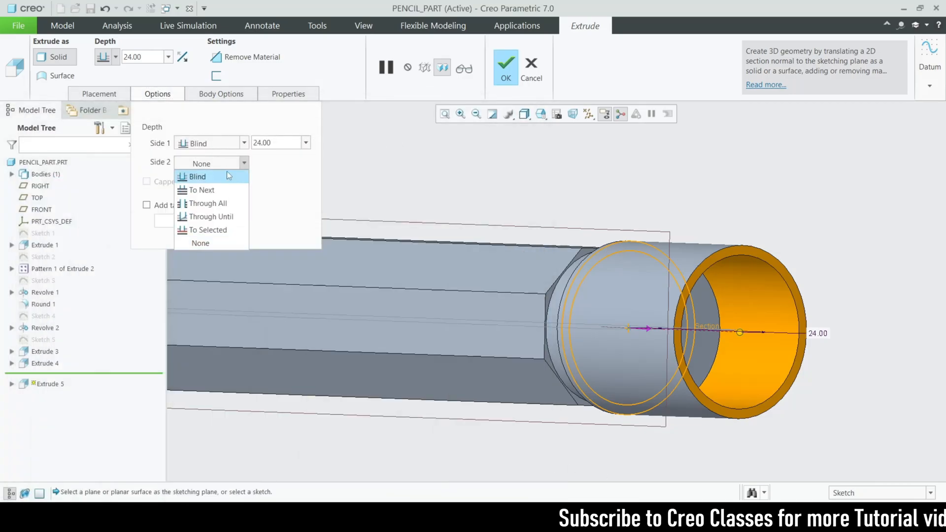
{"action": "left_click", "coordinate": [197, 176]}
{"action": "left_click_drag", "start_coordinate": [517, 323], "coordinate": [643, 328]}
{"action": "double_click", "coordinate": [278, 162]}
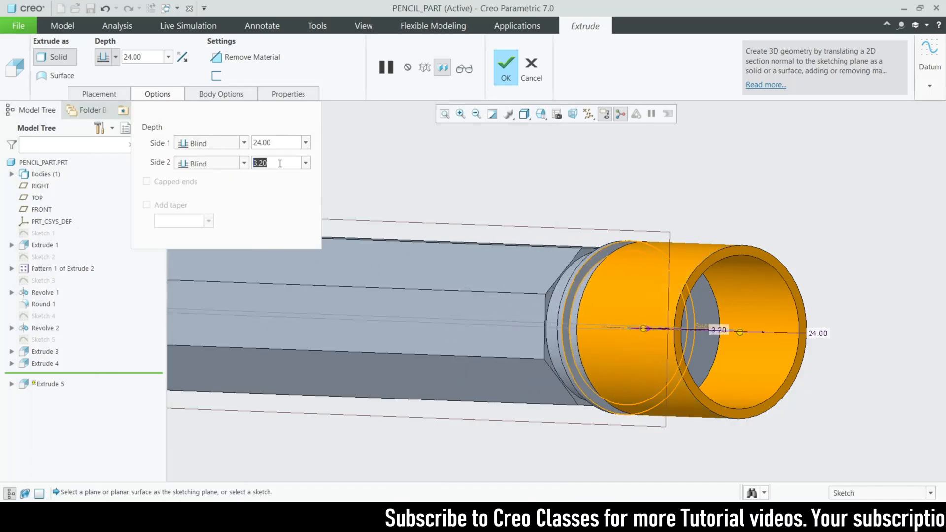
{"action": "type", "text": "2"}
{"action": "key", "text": "Return"}
Set the second ring extrusion's first-side depth to 3 and complete the feature.
{"action": "double_click", "coordinate": [279, 142]}
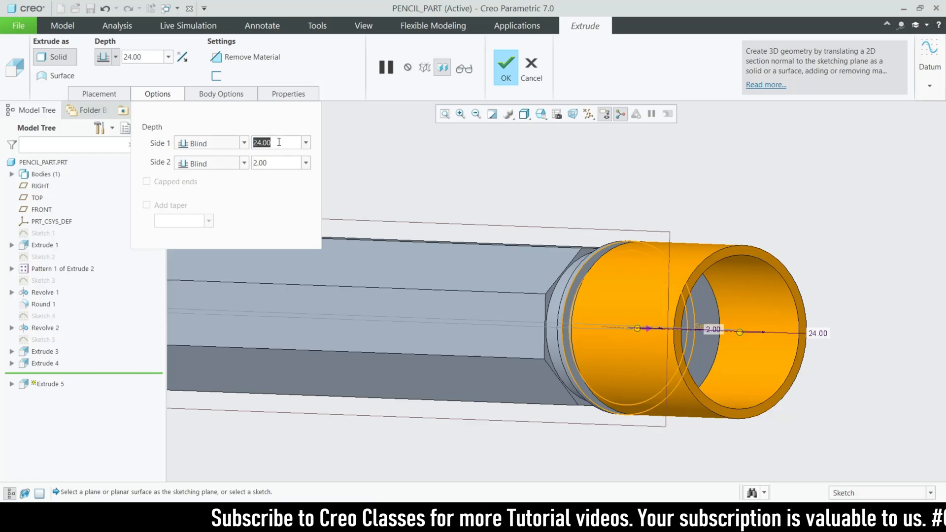
{"action": "type", "text": "3"}
{"action": "key", "text": "Return"}
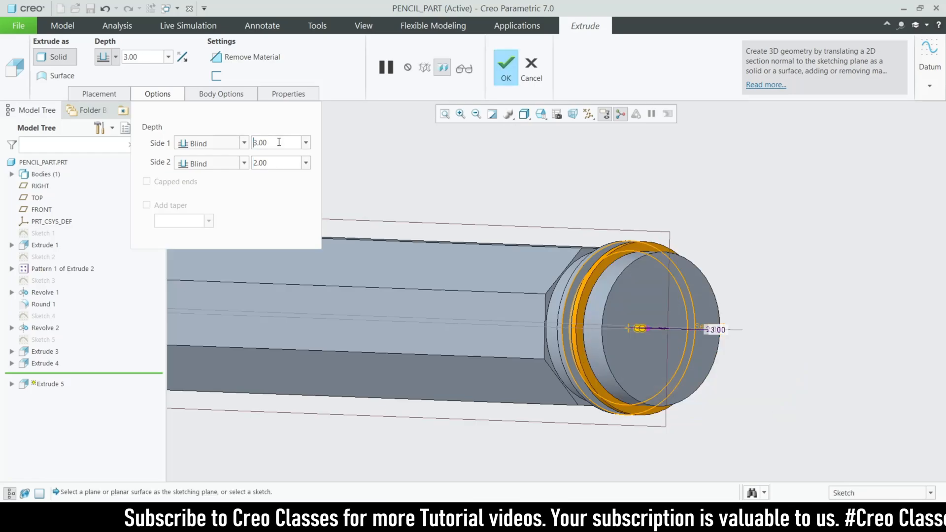
{"action": "left_click", "coordinate": [506, 67]}
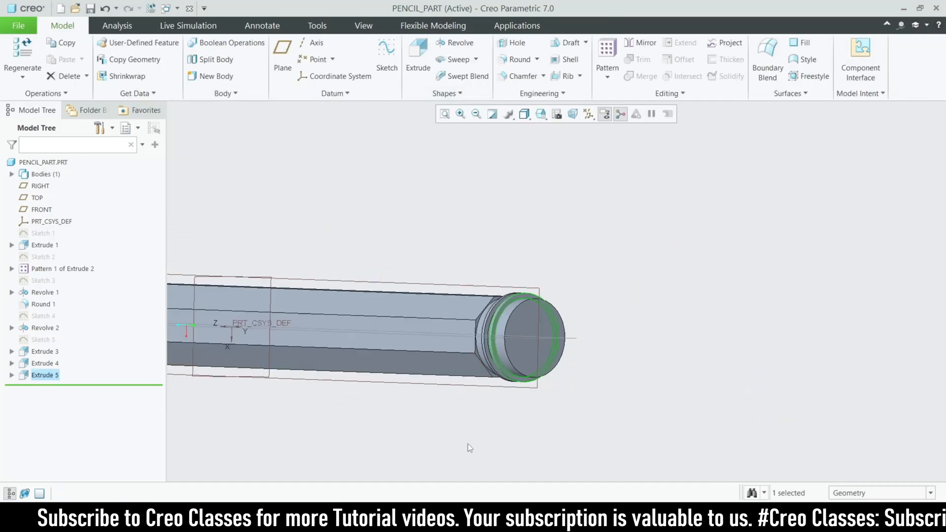
Examine the two rings on the model and the Detail B and overall length dimensions in the pencil drawing.
{"action": "middle_click_drag", "start_coordinate": [469, 447], "coordinate": [498, 425]}
{"action": "scroll", "coordinate": [732, 391], "scroll_direction": "down", "scroll_amount": 4}
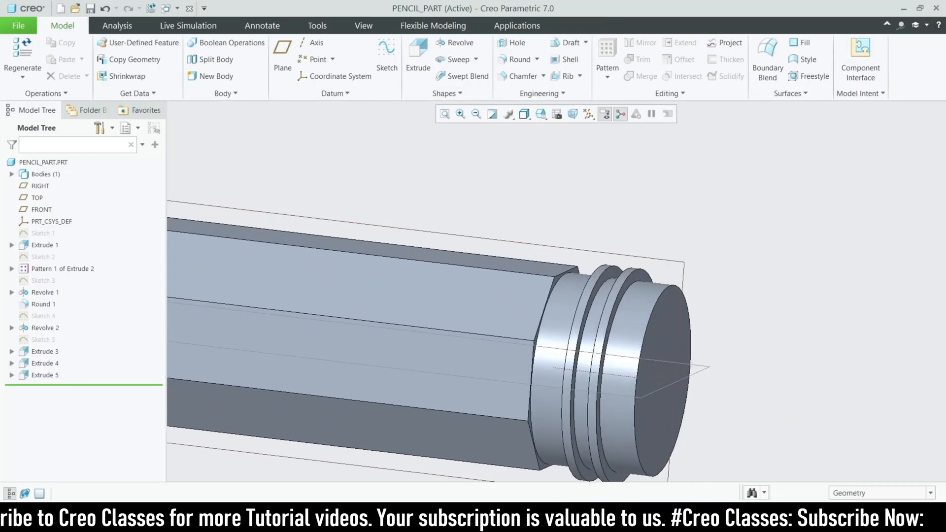
{"action": "left_click", "coordinate": [557, 518]}
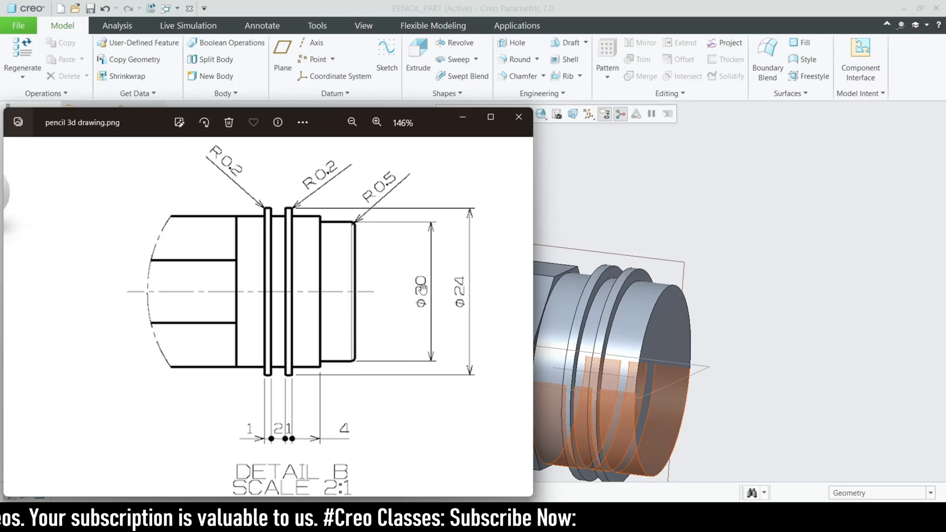
{"action": "scroll", "coordinate": [334, 427], "scroll_direction": "down", "scroll_amount": 1}
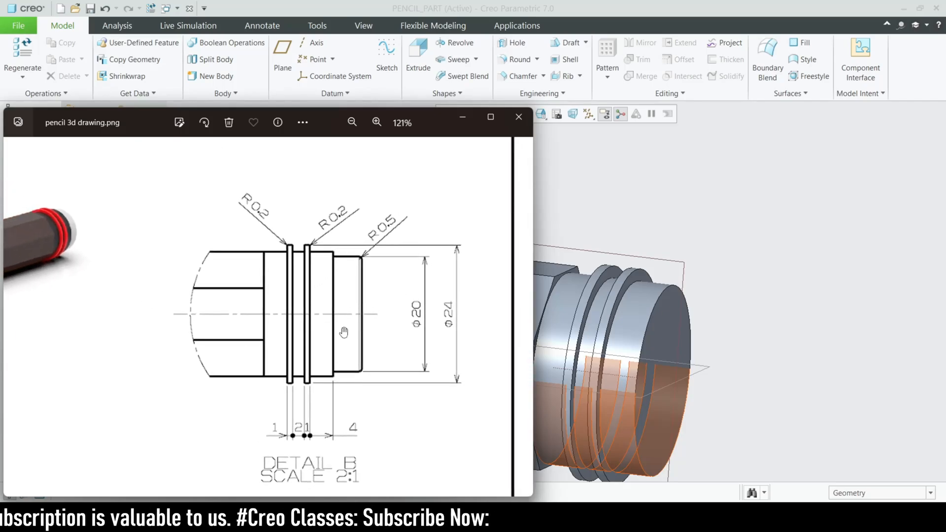
{"action": "scroll", "coordinate": [332, 280], "scroll_direction": "up", "scroll_amount": 1}
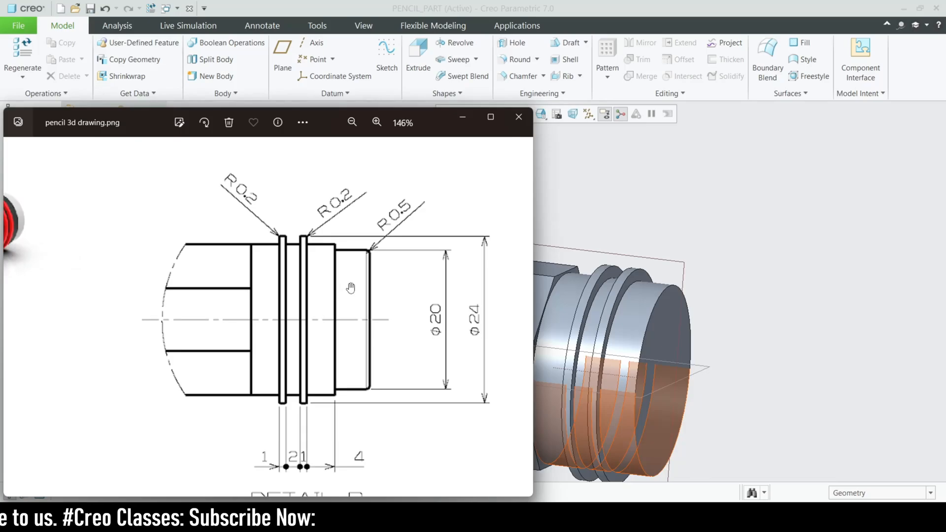
{"action": "scroll", "coordinate": [350, 288], "scroll_direction": "up", "scroll_amount": 1}
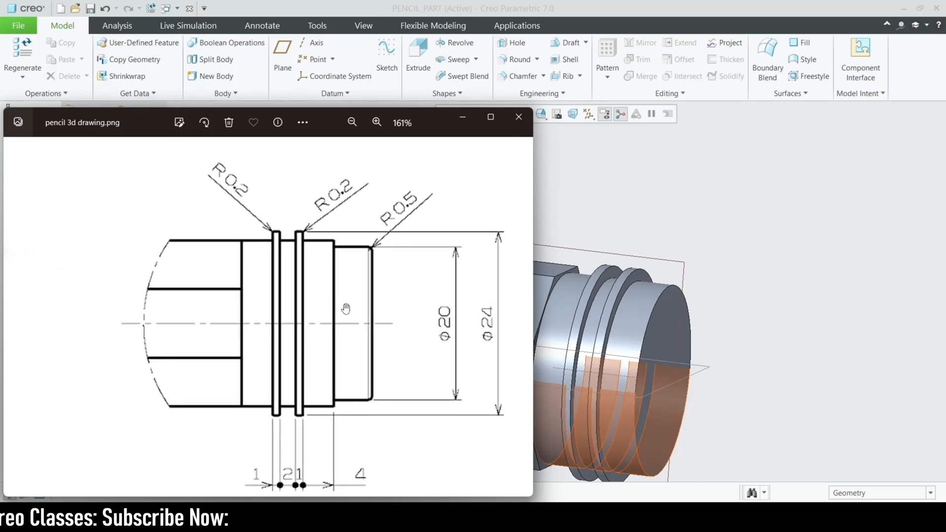
{"action": "scroll", "coordinate": [346, 308], "scroll_direction": "down", "scroll_amount": 5}
{"action": "scroll", "coordinate": [362, 327], "scroll_direction": "up", "scroll_amount": 2}
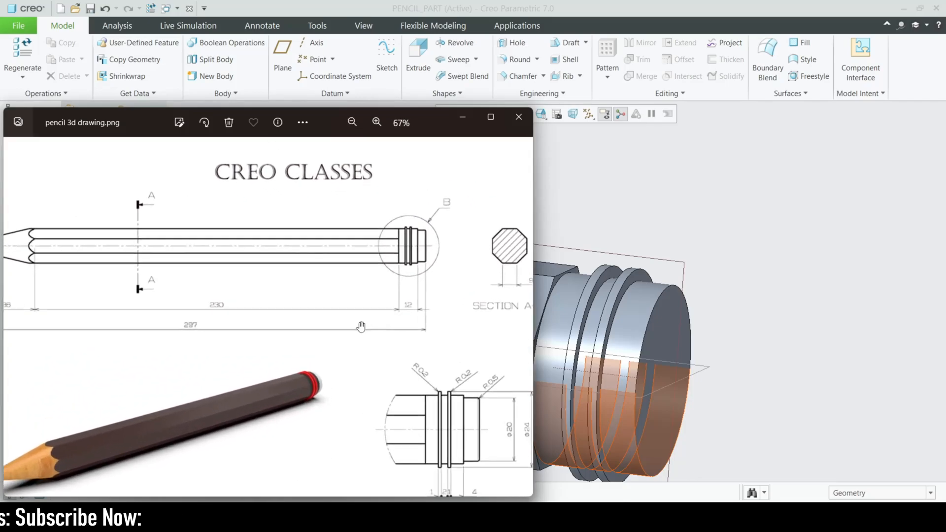
{"action": "left_click_drag", "start_coordinate": [334, 334], "coordinate": [401, 355]}
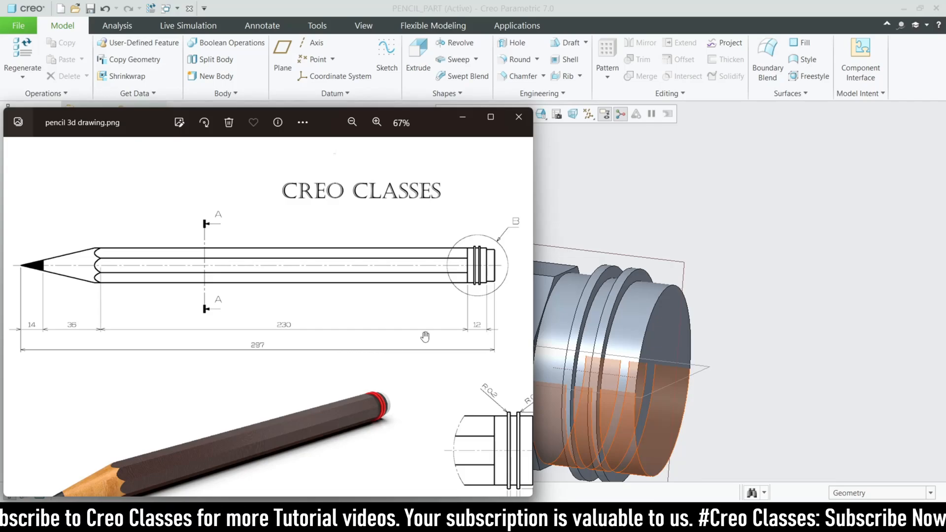
{"action": "scroll", "coordinate": [488, 288], "scroll_direction": "up", "scroll_amount": 2}
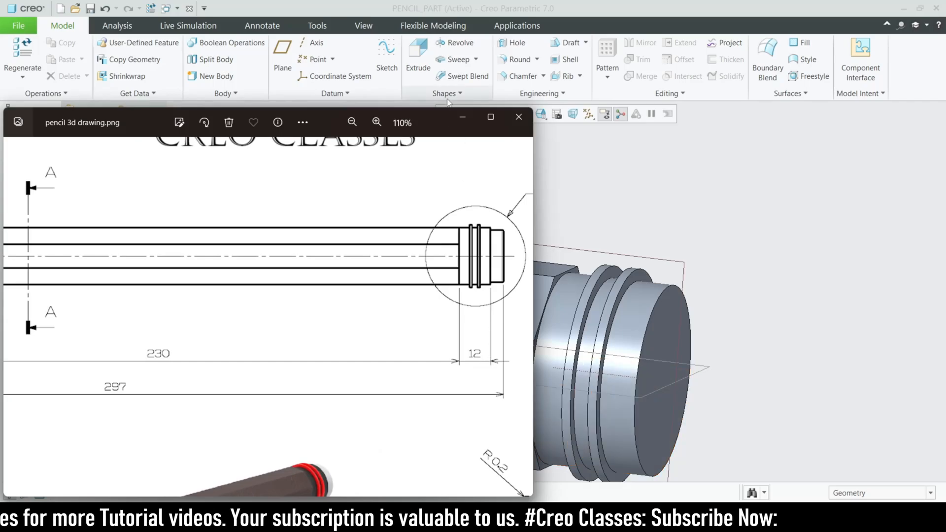
{"action": "left_click", "coordinate": [461, 118]}
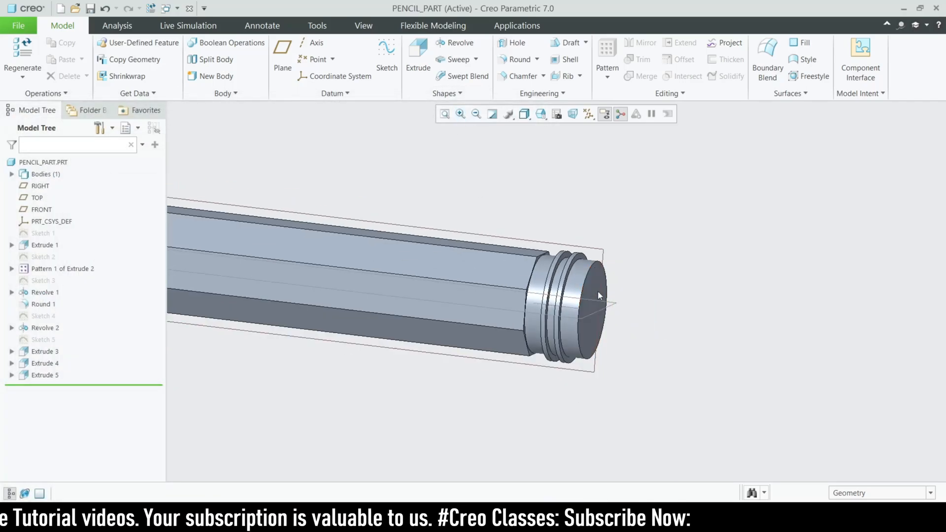
Start an extrusion sketch on the pencil's back end face and check the end section's dimensions in Detail B of the drawing.
{"action": "left_click", "coordinate": [598, 290]}
{"action": "left_click", "coordinate": [417, 60]}
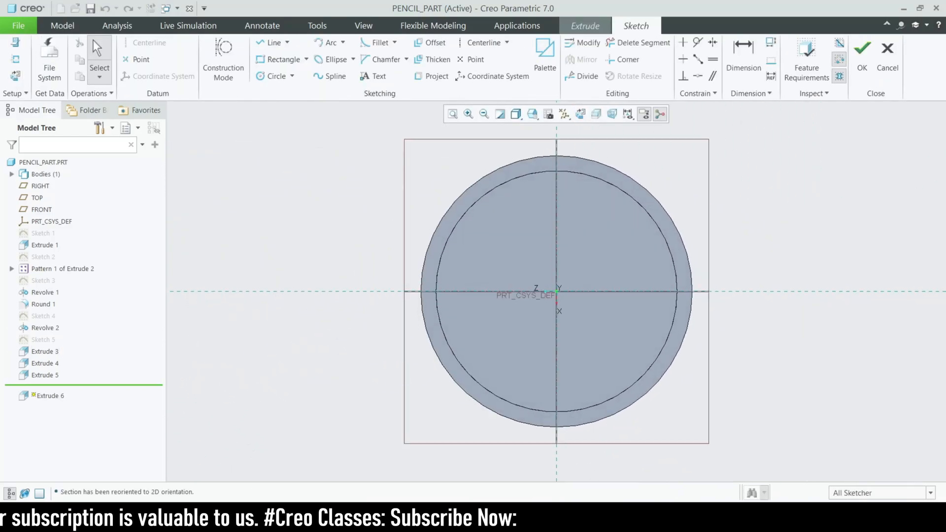
{"action": "left_click", "coordinate": [596, 519]}
{"action": "scroll", "coordinate": [450, 385], "scroll_direction": "down", "scroll_amount": 5}
{"action": "left_click_drag", "start_coordinate": [401, 382], "coordinate": [337, 326]}
{"action": "scroll", "coordinate": [430, 393], "scroll_direction": "up", "scroll_amount": 3}
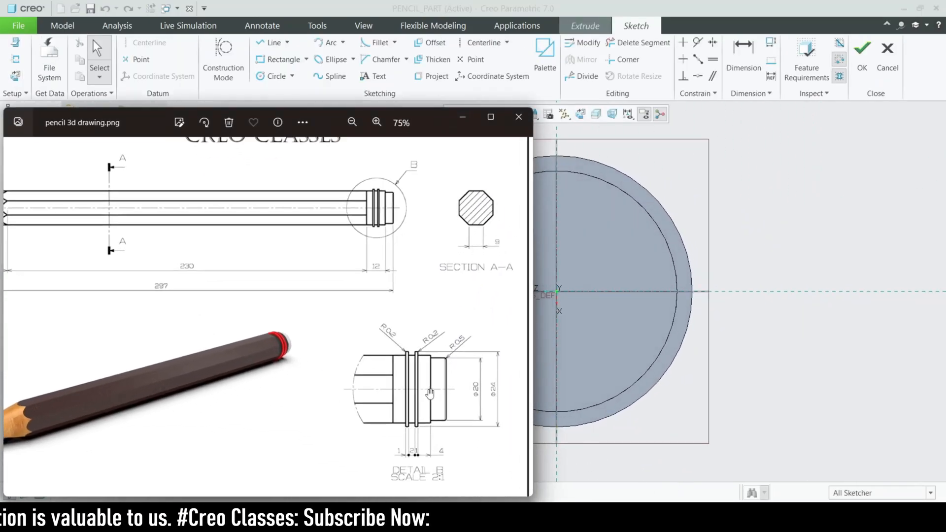
{"action": "left_click", "coordinate": [466, 119]}
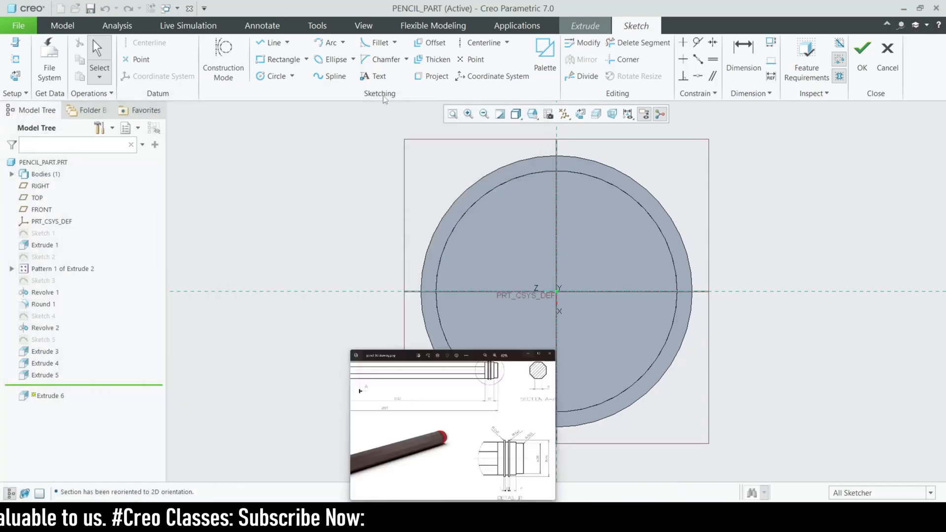
Sketch an origin-centred circle with a diameter of 20 on the end face and finish the sketch.
{"action": "left_click", "coordinate": [273, 76]}
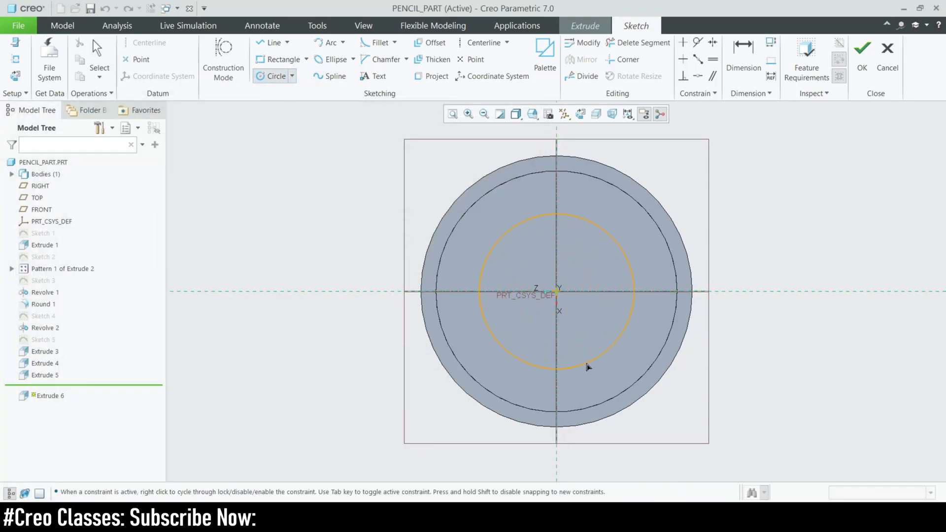
{"action": "left_click", "coordinate": [586, 367]}
{"action": "middle_click", "coordinate": [477, 222]}
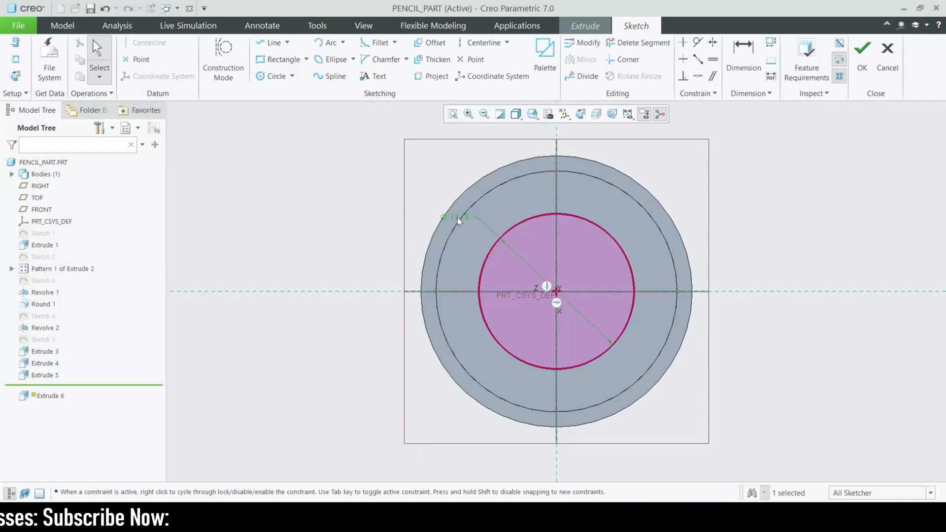
{"action": "double_click", "coordinate": [458, 221]}
{"action": "type", "text": "20"}
{"action": "key", "text": "Return"}
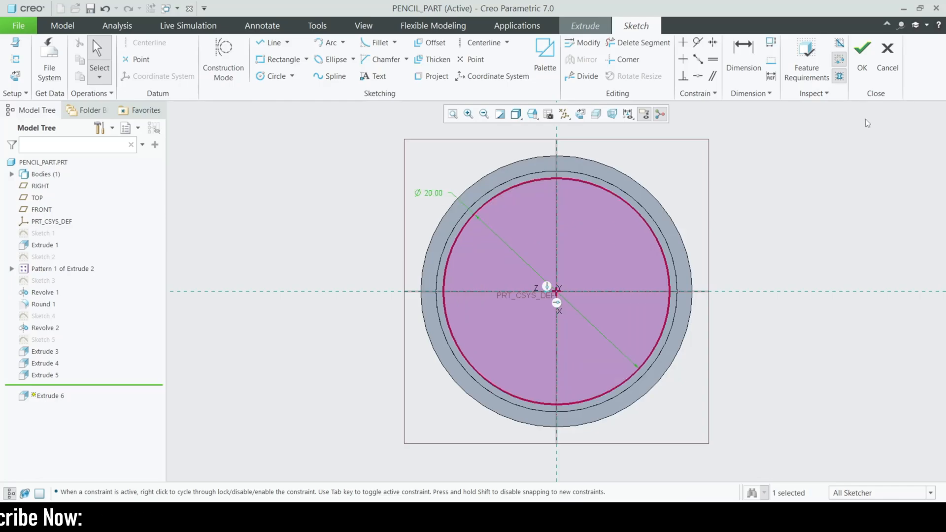
{"action": "left_click", "coordinate": [862, 55]}
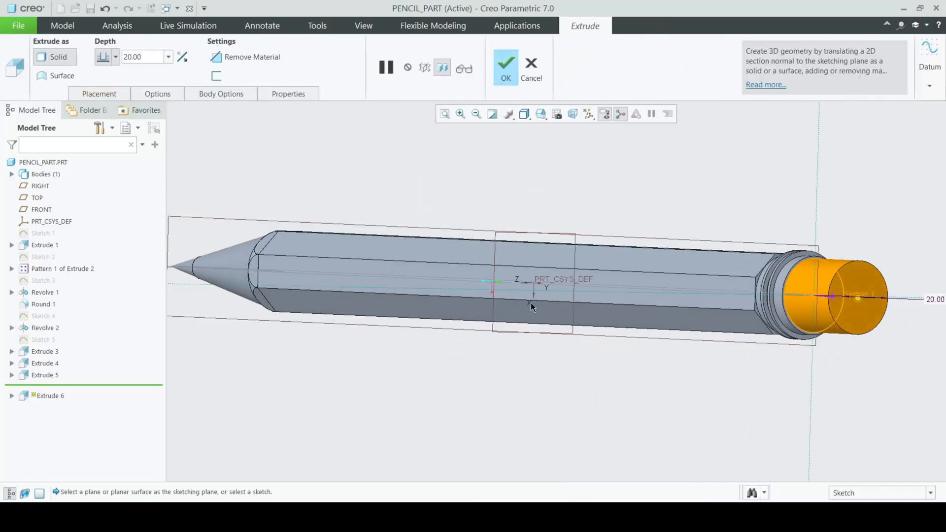
Set the end cylinder's extrusion depth to 5 and complete the feature.
{"action": "scroll", "coordinate": [936, 305], "scroll_direction": "down", "scroll_amount": 3}
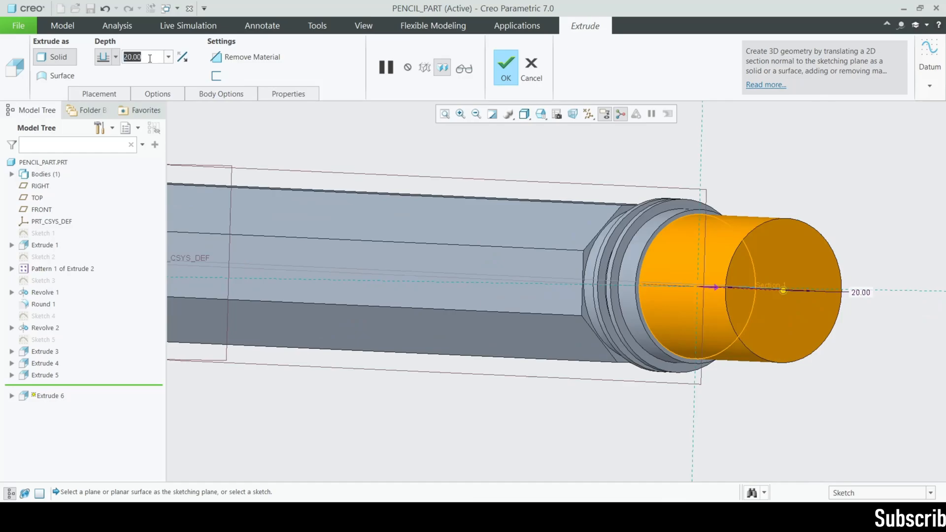
{"action": "type", "text": "5"}
{"action": "key", "text": "Return"}
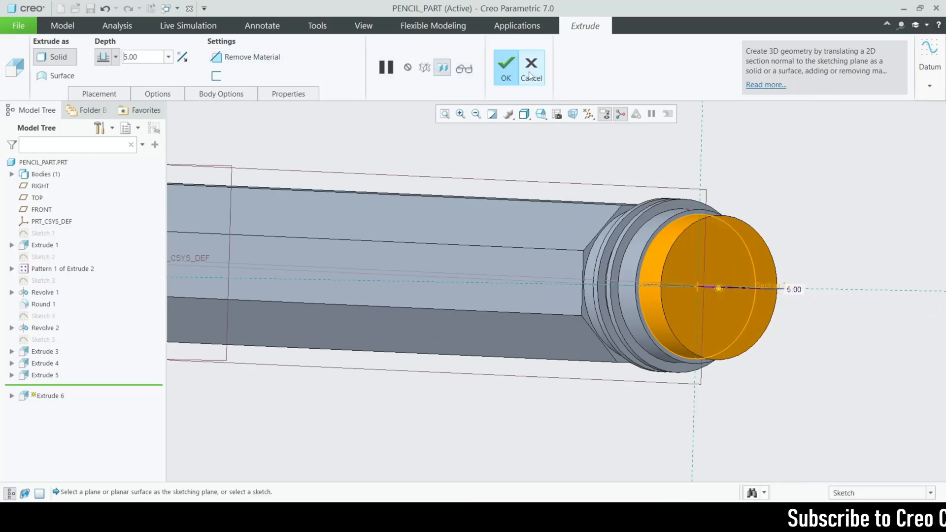
{"action": "left_click", "coordinate": [506, 67]}
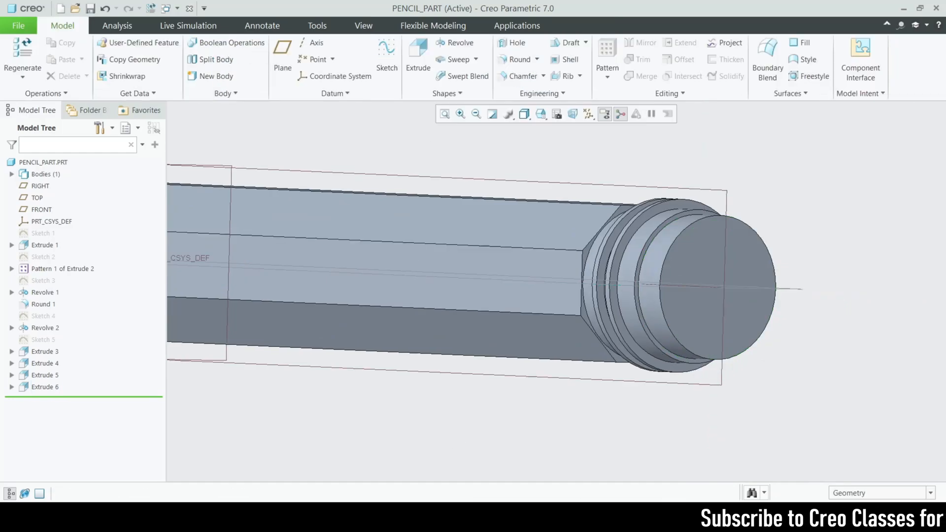
Examine the stepped back end of the model and the ring and end radii in the drawing's Detail B.
{"action": "left_click", "coordinate": [532, 516]}
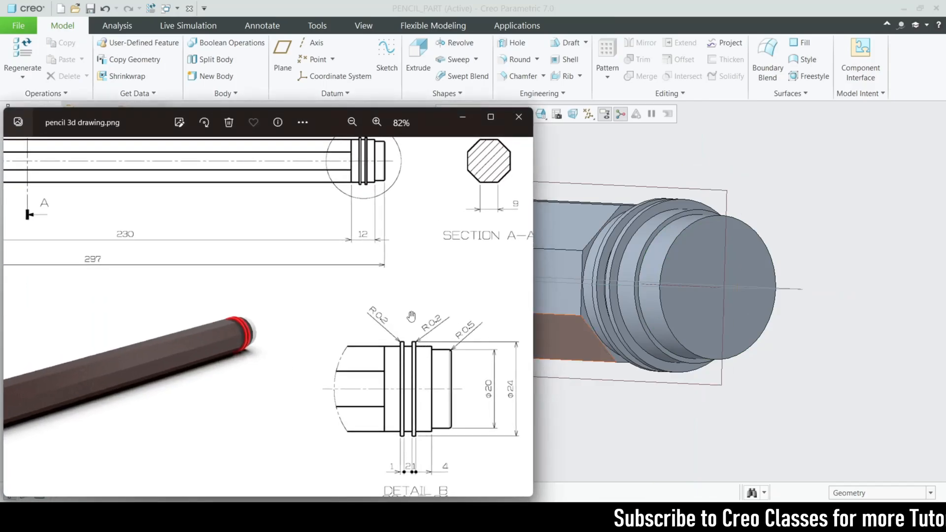
{"action": "scroll", "coordinate": [615, 305], "scroll_direction": "up", "scroll_amount": 3}
{"action": "middle_click_drag", "start_coordinate": [673, 333], "coordinate": [693, 320]}
{"action": "scroll", "coordinate": [725, 271], "scroll_direction": "down", "scroll_amount": 3}
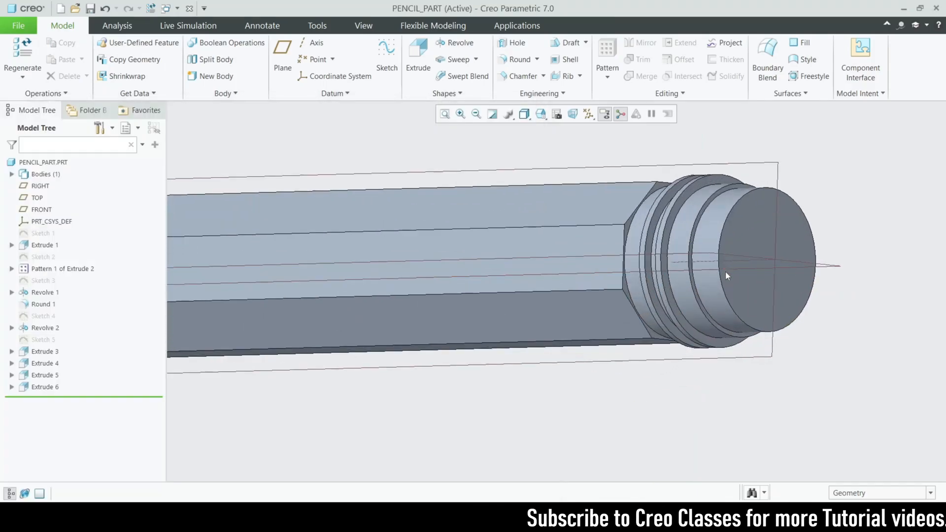
{"action": "middle_click_drag", "start_coordinate": [725, 271], "coordinate": [736, 282]}
{"action": "scroll", "coordinate": [736, 282], "scroll_direction": "up", "scroll_amount": 3}
{"action": "scroll", "coordinate": [661, 310], "scroll_direction": "down", "scroll_amount": 5}
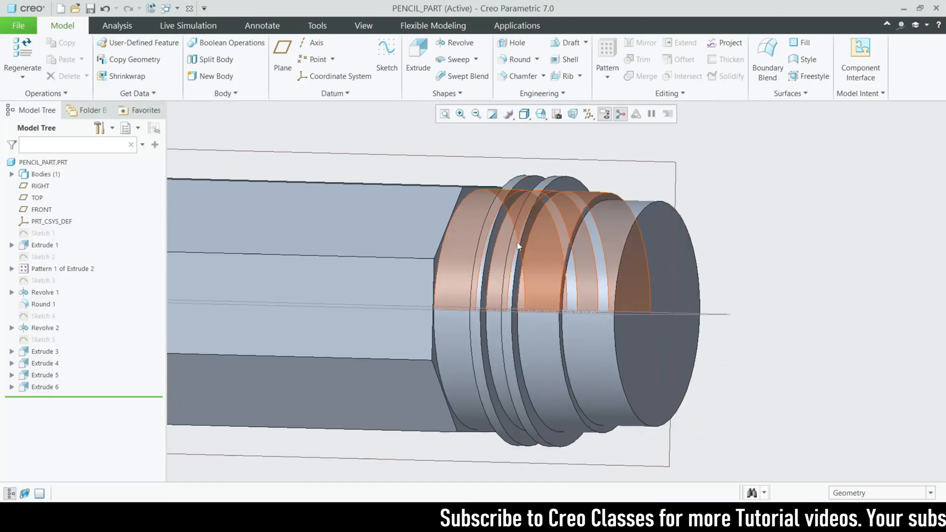
{"action": "left_click", "coordinate": [532, 516]}
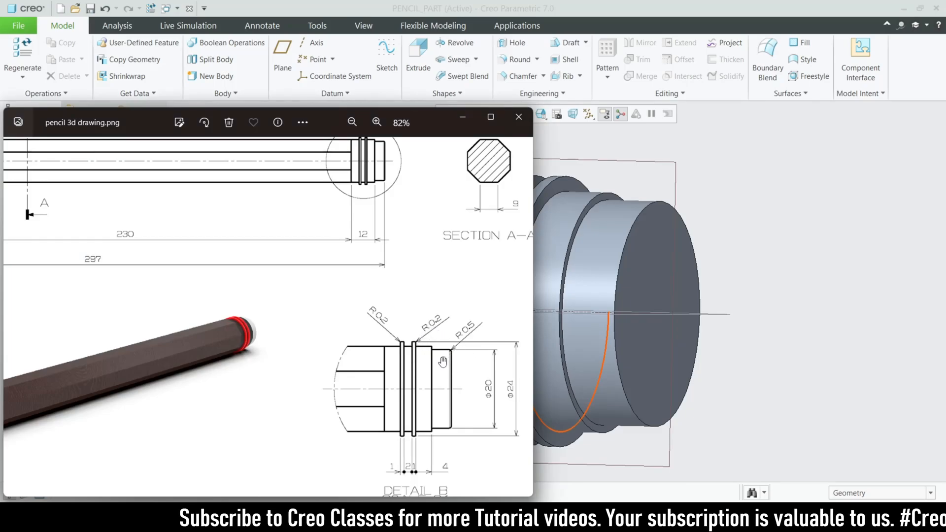
{"action": "left_click", "coordinate": [462, 117]}
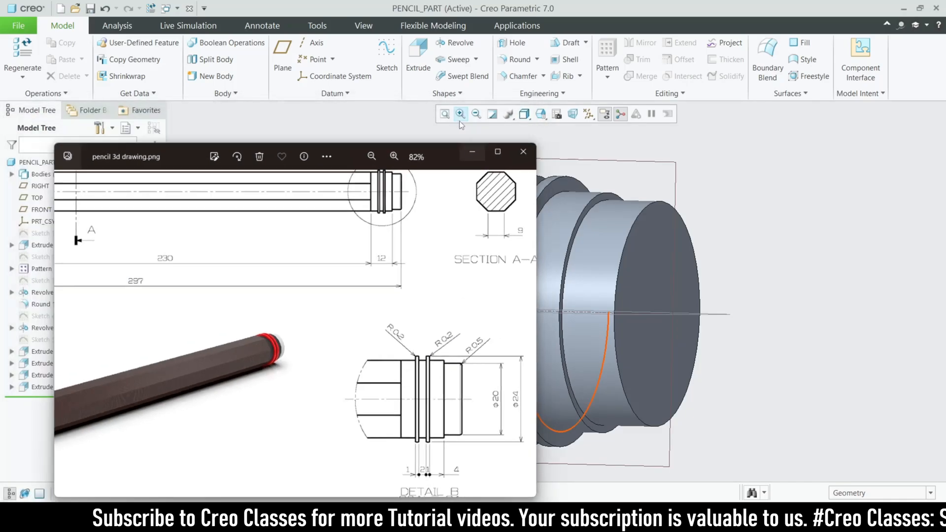
Round the outer edges of both raised rings with a radius of 0.2.
{"action": "left_click", "coordinate": [520, 59]}
{"action": "scroll", "coordinate": [512, 197], "scroll_direction": "up", "scroll_amount": 5}
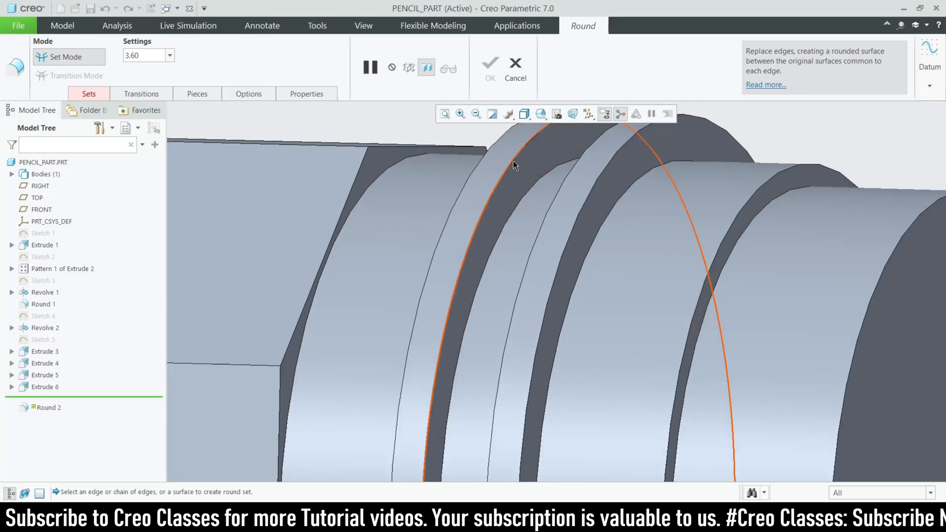
{"action": "left_click", "coordinate": [513, 161]}
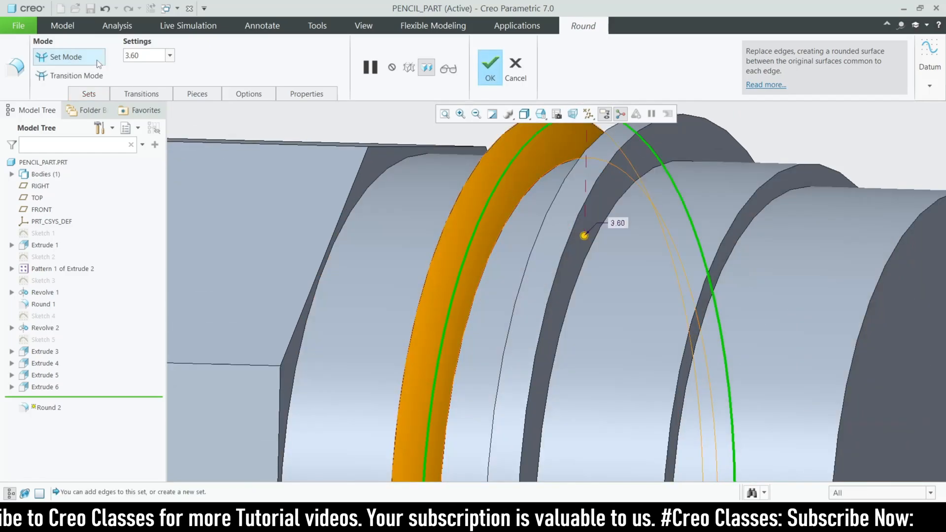
{"action": "double_click", "coordinate": [145, 55]}
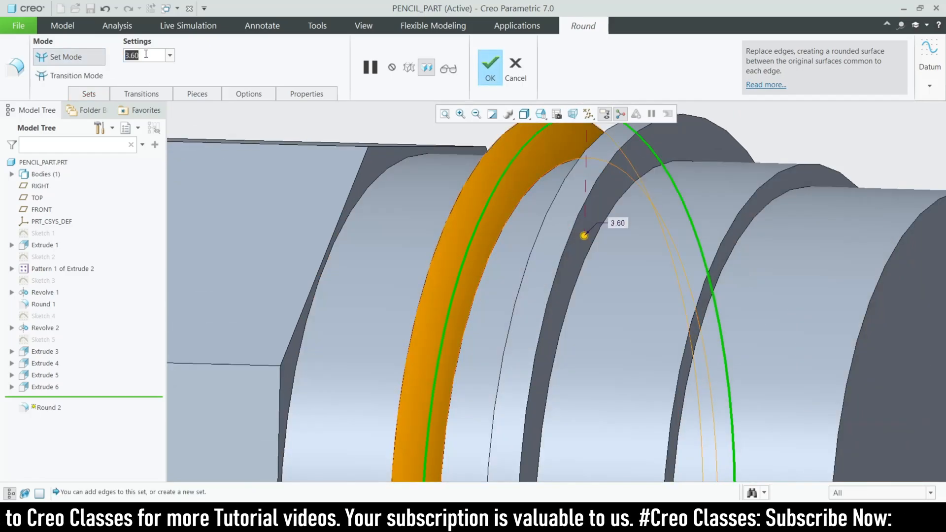
{"action": "type", "text": "0.2"}
{"action": "key", "text": "Return"}
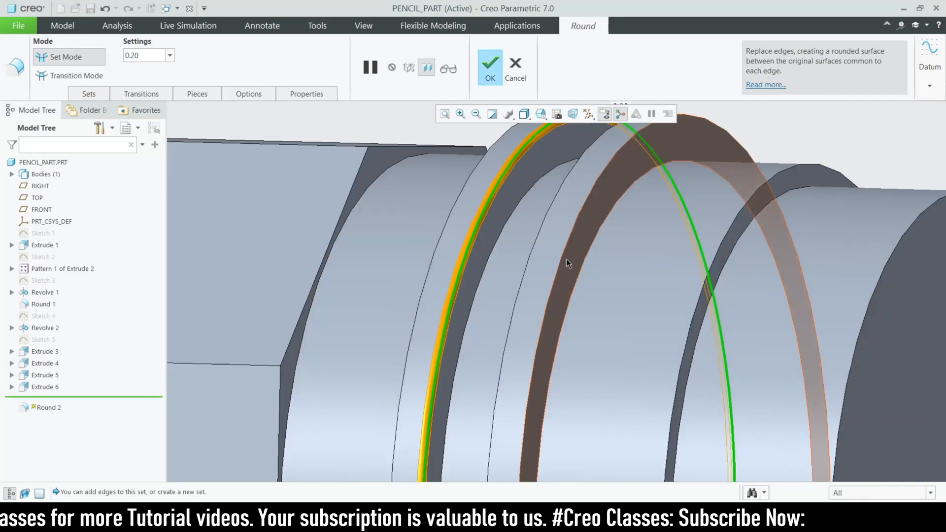
{"action": "left_click", "coordinate": [564, 247], "text": "ctrl"}
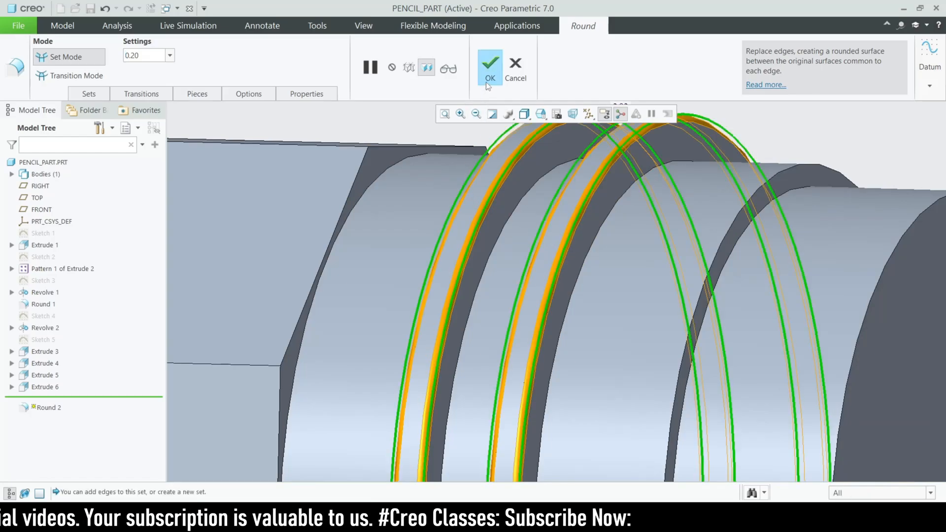
{"action": "left_click", "coordinate": [491, 67]}
{"action": "scroll", "coordinate": [559, 175], "scroll_direction": "up", "scroll_amount": 3}
{"action": "left_click", "coordinate": [643, 146]}
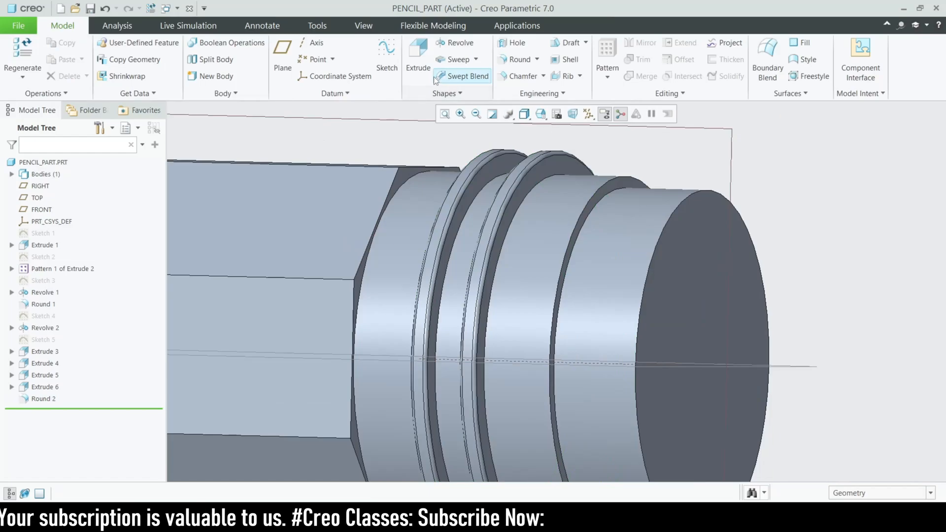
Check the end radius in the drawing and round the back end face's outer edge with a radius of 0.5.
{"action": "left_click", "coordinate": [628, 517]}
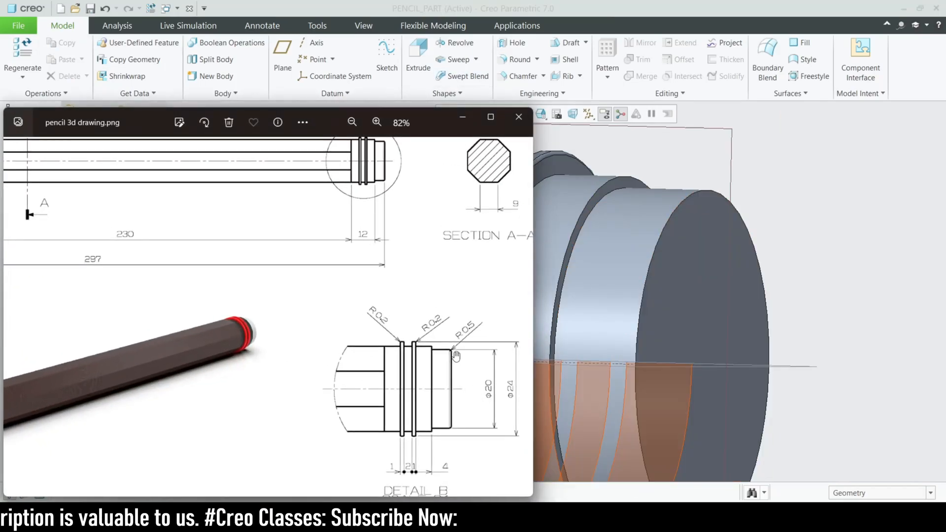
{"action": "left_click", "coordinate": [462, 117]}
{"action": "left_click", "coordinate": [512, 60]}
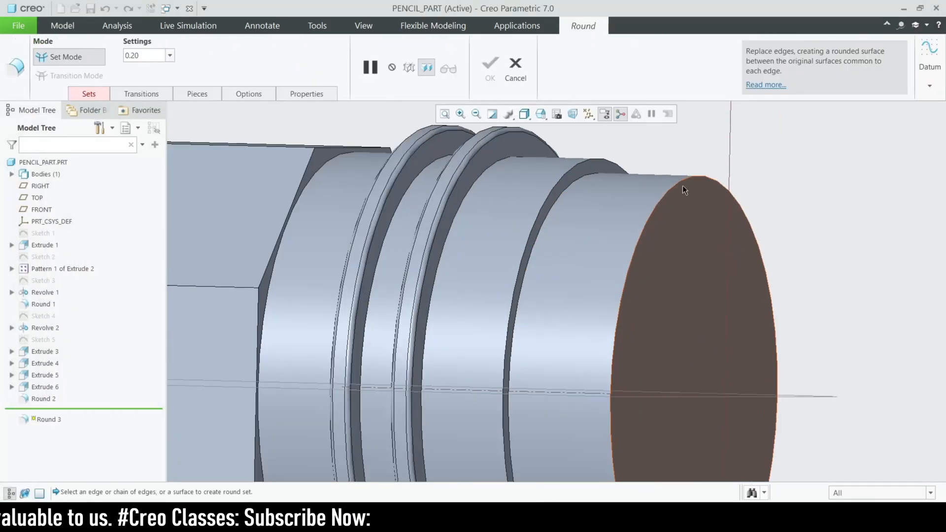
{"action": "left_click", "coordinate": [682, 183]}
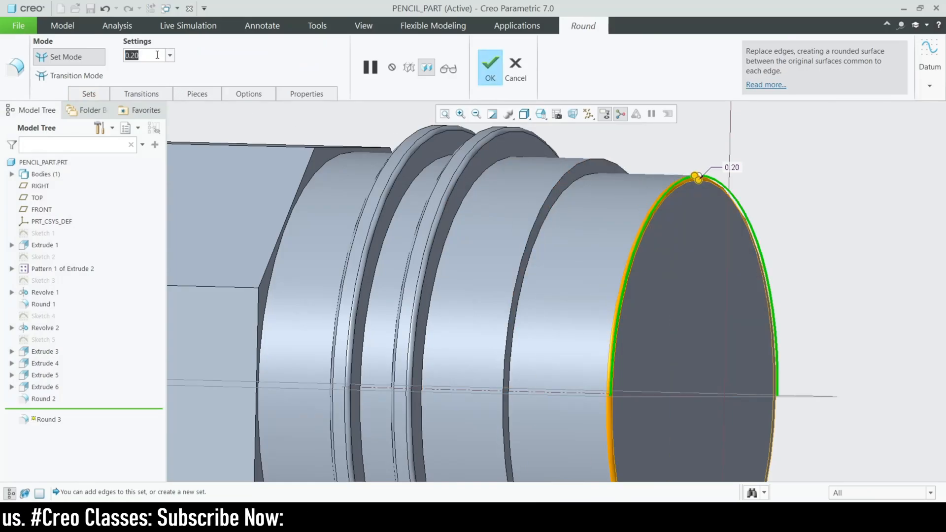
{"action": "type", "text": "0.5"}
{"action": "key", "text": "Return"}
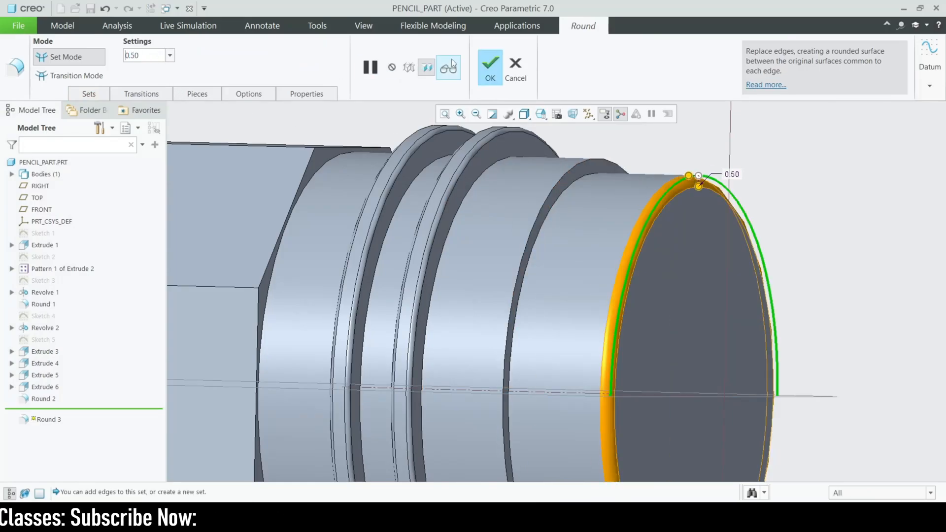
{"action": "left_click", "coordinate": [490, 67]}
Examine the whole pencil model and the colours of the tip, body and rings in the drawing's rendered picture.
{"action": "key", "text": "ctrl+d"}
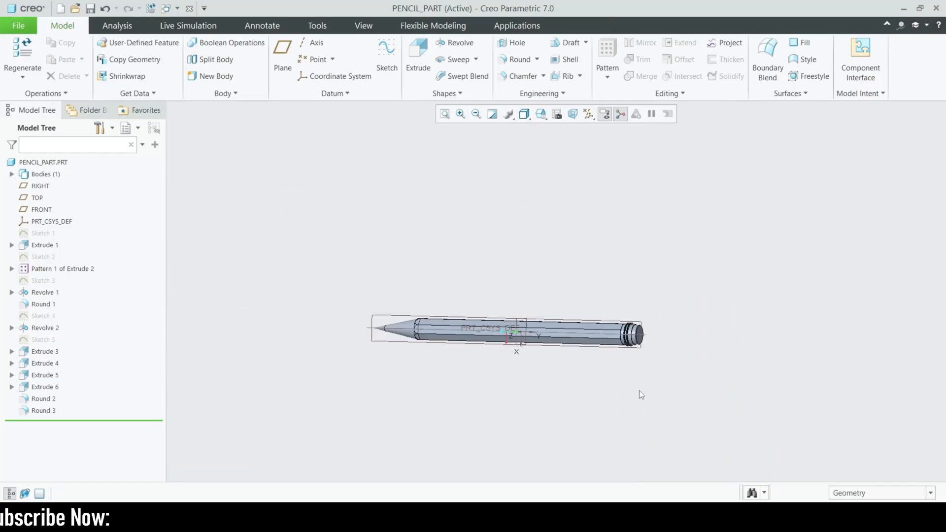
{"action": "scroll", "coordinate": [480, 372], "scroll_direction": "up", "scroll_amount": 3}
{"action": "mouse_move", "coordinate": [541, 418]}
{"action": "middle_mouse_down"}
{"action": "mouse_move", "coordinate": [566, 436]}
{"action": "mouse_move", "coordinate": [551, 443]}
{"action": "mouse_move", "coordinate": [546, 412]}
{"action": "mouse_move", "coordinate": [581, 394]}
{"action": "middle_mouse_up"}
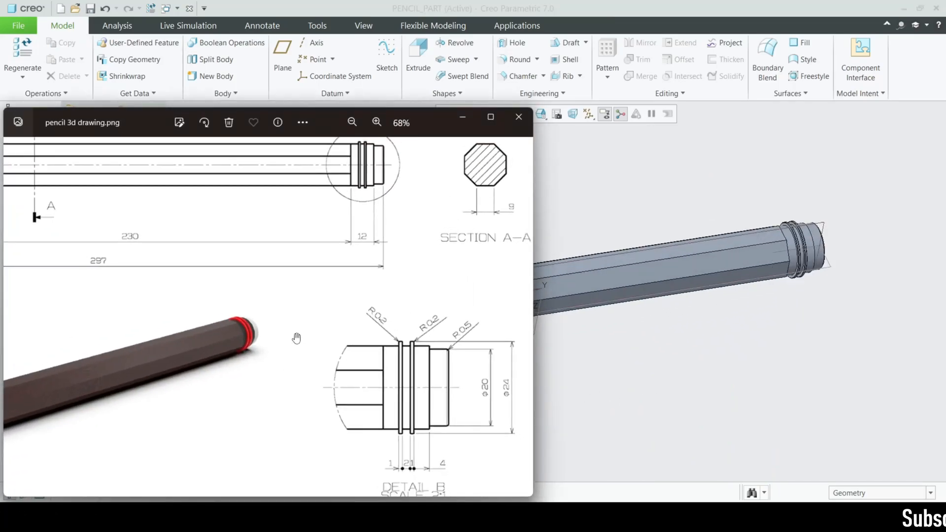
{"action": "scroll", "coordinate": [296, 338], "scroll_direction": "down", "scroll_amount": 3}
{"action": "scroll", "coordinate": [95, 450], "scroll_direction": "up", "scroll_amount": 5}
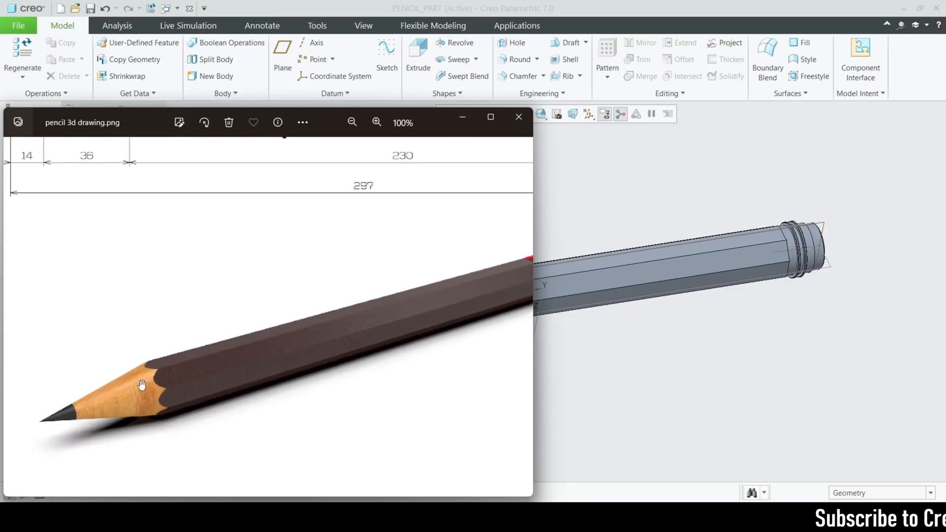
{"action": "scroll", "coordinate": [314, 294], "scroll_direction": "down", "scroll_amount": 1}
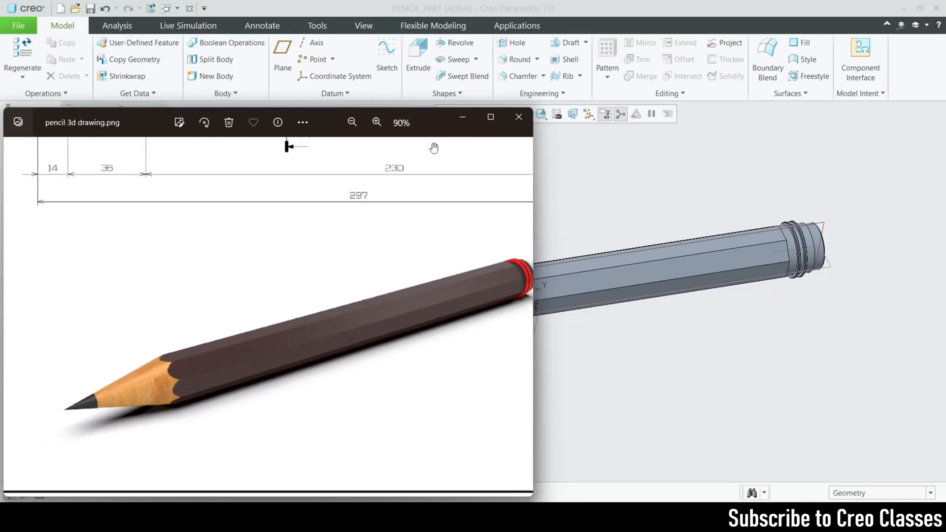
{"action": "left_click", "coordinate": [463, 119]}
{"action": "scroll", "coordinate": [477, 297], "scroll_direction": "up", "scroll_amount": 1}
{"action": "scroll", "coordinate": [262, 334], "scroll_direction": "down", "scroll_amount": 4}
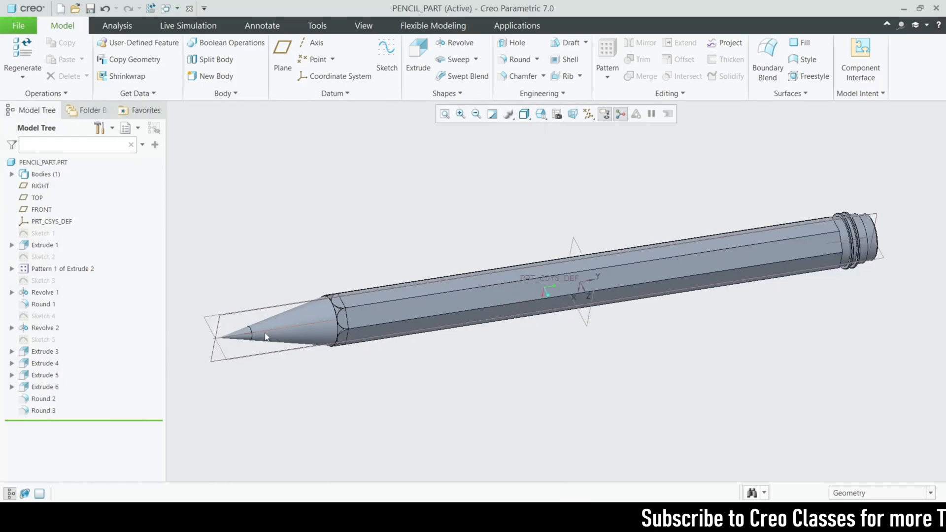
Hide the datum planes and coordinate system in the model view.
{"action": "left_click", "coordinate": [540, 114]}
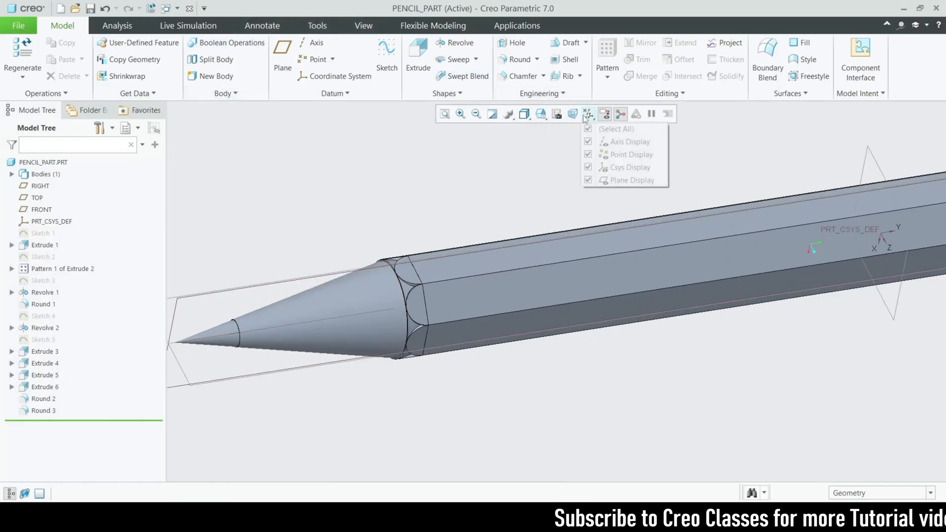
{"action": "left_click", "coordinate": [606, 181]}
Apply a wood appearance from the Wood-Teak.dmt library to the conical sharpened surface behind the lead tip.
{"action": "left_click", "coordinate": [363, 26]}
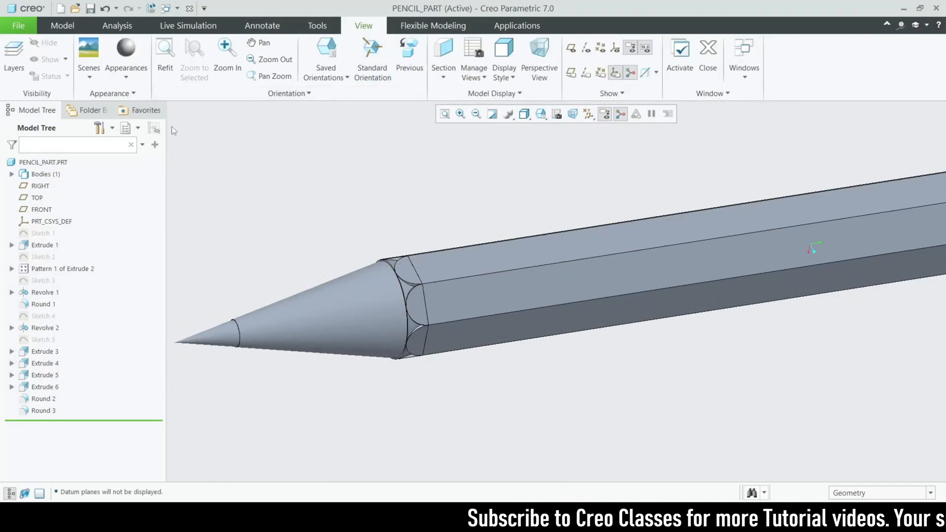
{"action": "left_click", "coordinate": [126, 77]}
{"action": "left_click", "coordinate": [198, 251]}
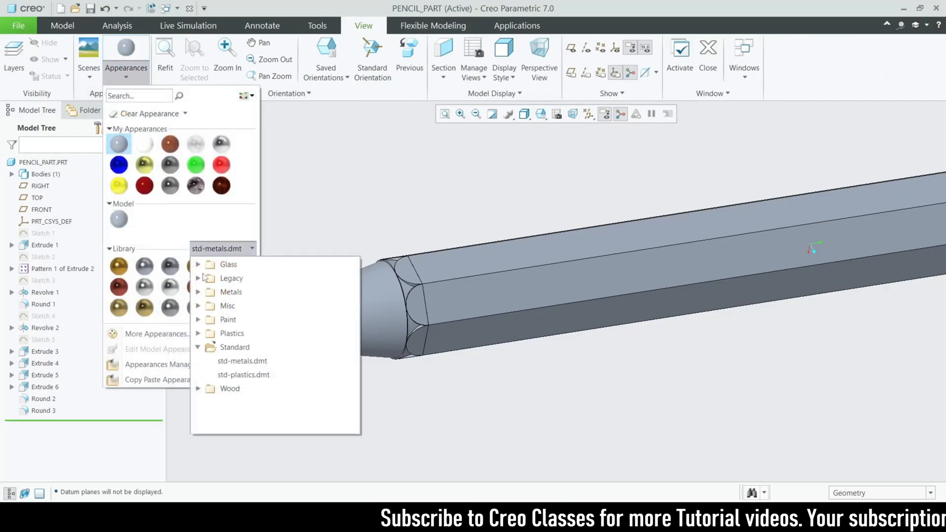
{"action": "left_click", "coordinate": [198, 388]}
{"action": "left_click", "coordinate": [237, 417]}
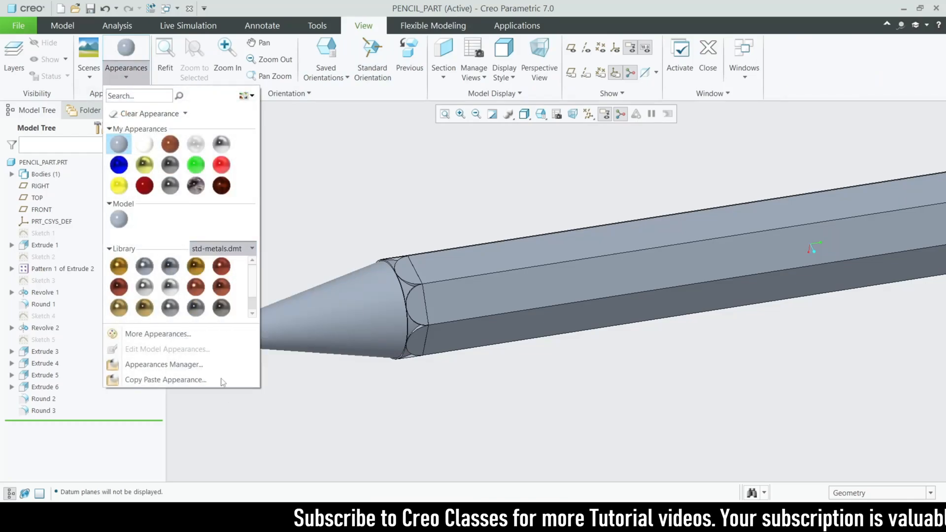
{"action": "left_click", "coordinate": [195, 266]}
{"action": "left_click", "coordinate": [335, 325]}
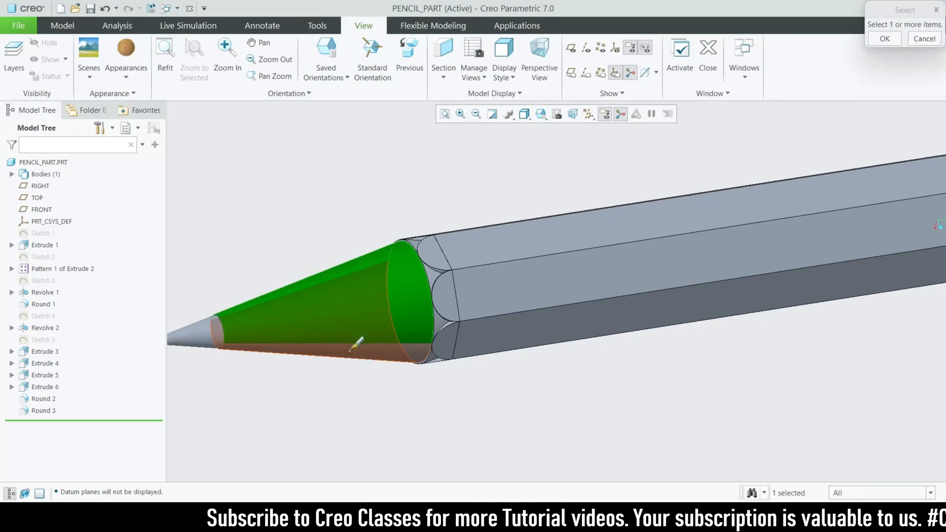
{"action": "left_click", "coordinate": [884, 39]}
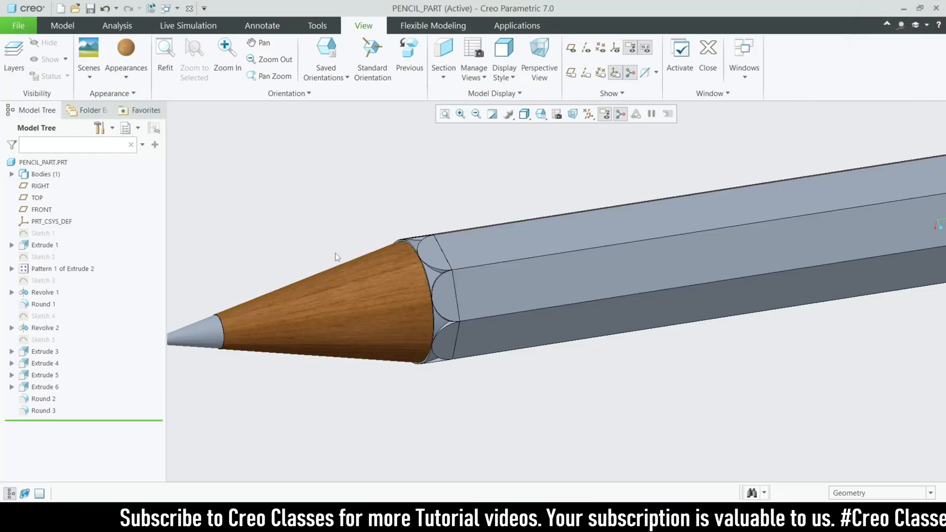
Preview the wood cone with Shading With Reflections, and return the display to Shading With Edges.
{"action": "left_click", "coordinate": [541, 114]}
{"action": "left_click", "coordinate": [526, 115]}
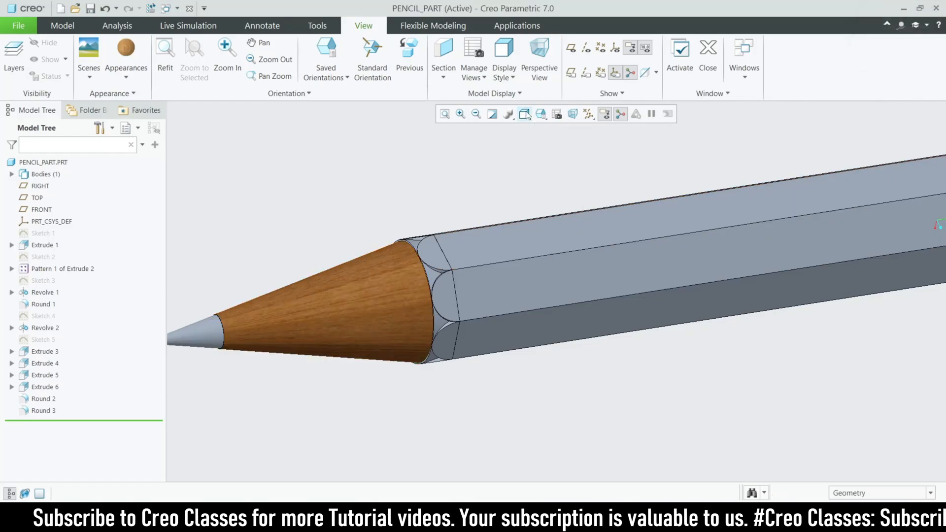
{"action": "left_click", "coordinate": [567, 128]}
{"action": "scroll", "coordinate": [379, 291], "scroll_direction": "down", "scroll_amount": 3}
{"action": "scroll", "coordinate": [367, 286], "scroll_direction": "up", "scroll_amount": 4}
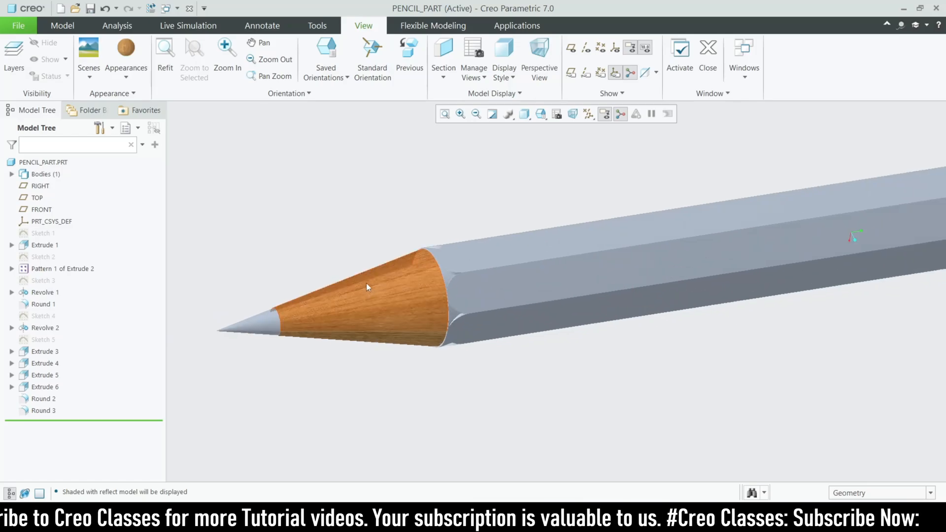
{"action": "left_click", "coordinate": [537, 143]}
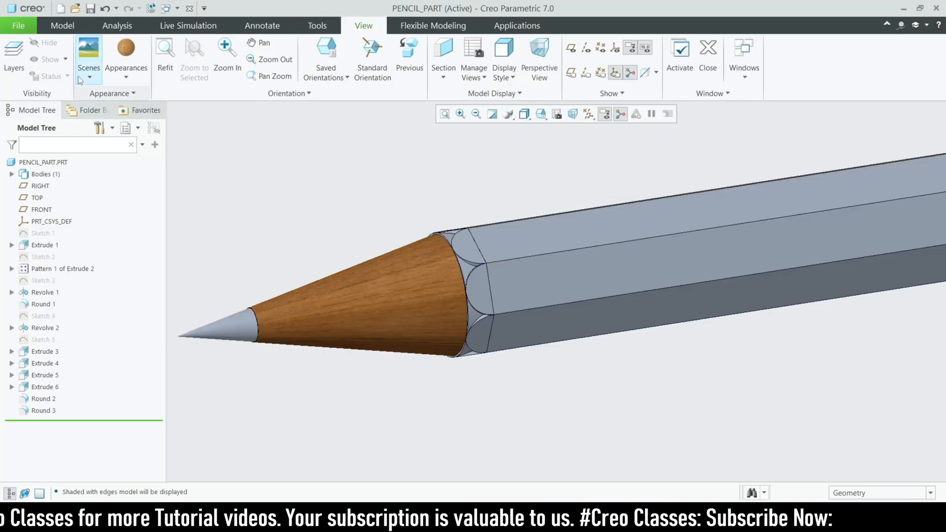
Apply the black appearance from the Fabric.dmt library to the pencil's lead tip.
{"action": "left_click", "coordinate": [126, 54]}
{"action": "left_click", "coordinate": [221, 248]}
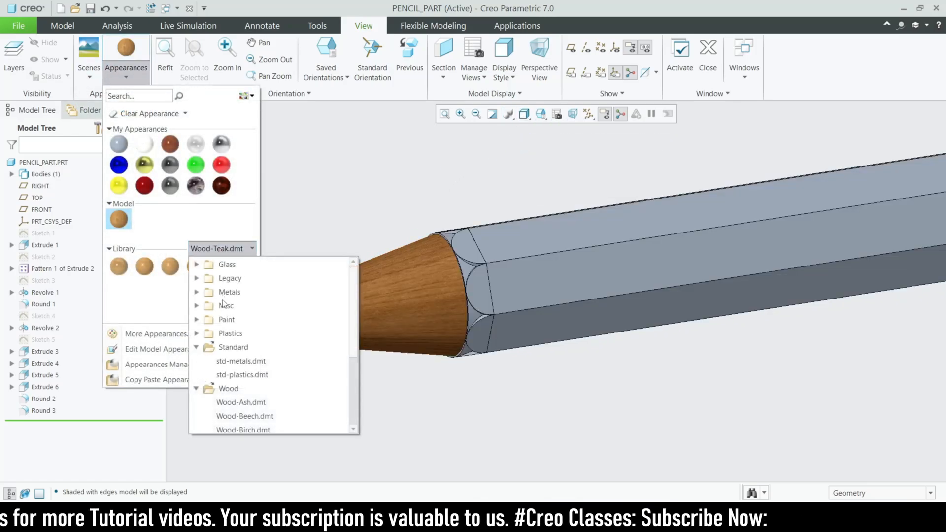
{"action": "left_click", "coordinate": [197, 306]}
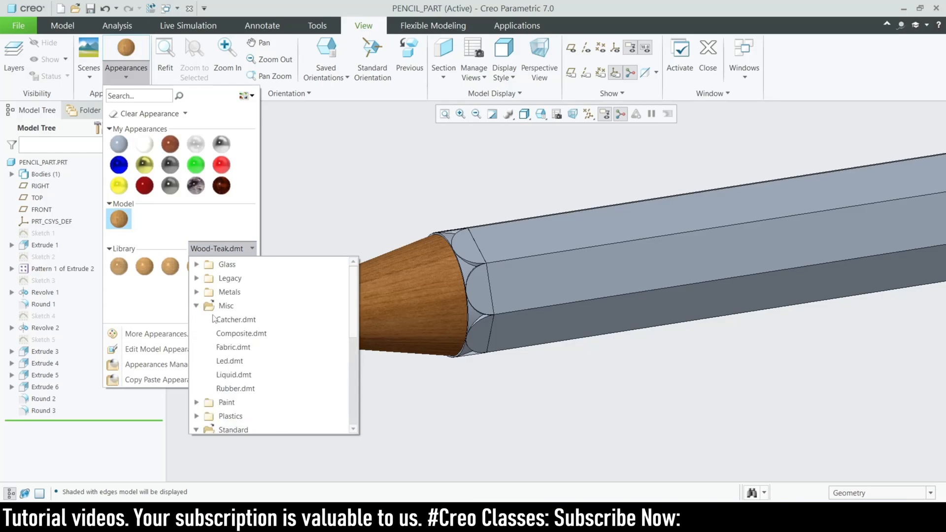
{"action": "left_click", "coordinate": [233, 347]}
{"action": "left_click", "coordinate": [170, 266]}
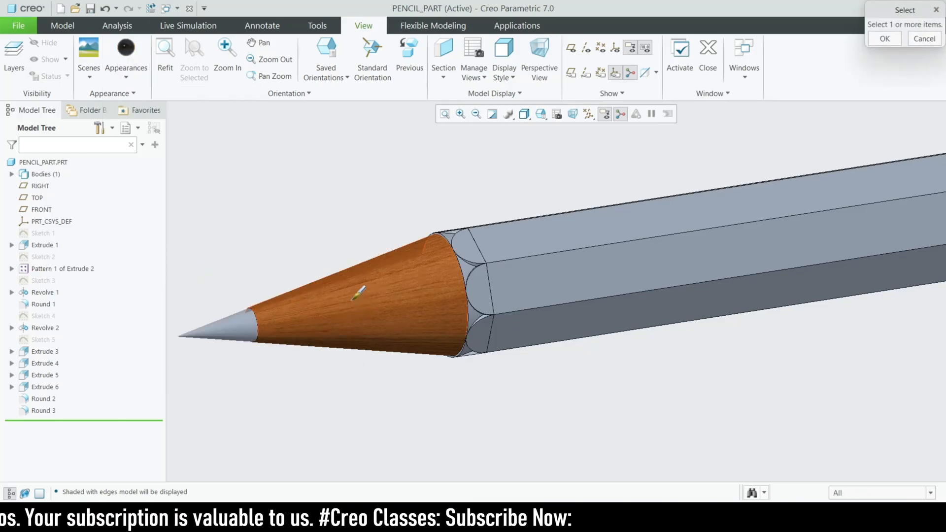
{"action": "left_click", "coordinate": [220, 329]}
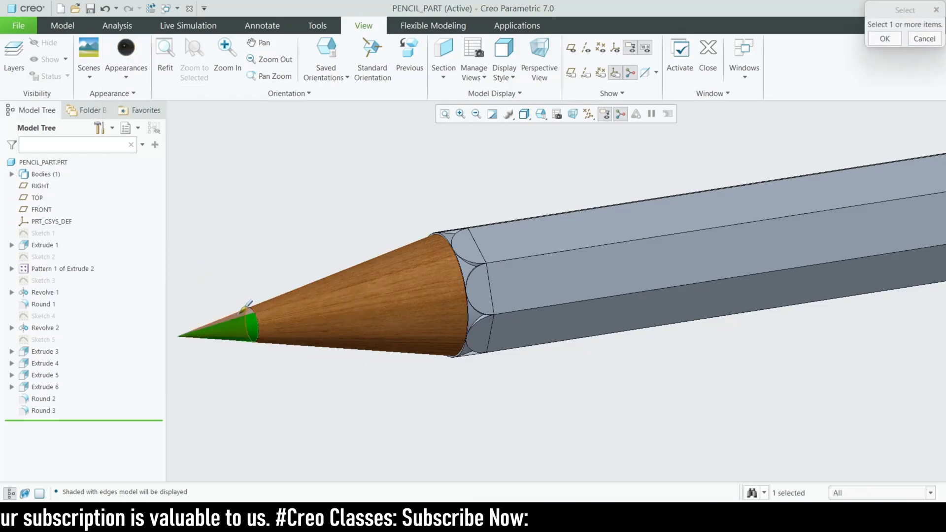
{"action": "left_click", "coordinate": [882, 38]}
{"action": "scroll", "coordinate": [359, 290], "scroll_direction": "down", "scroll_amount": 4}
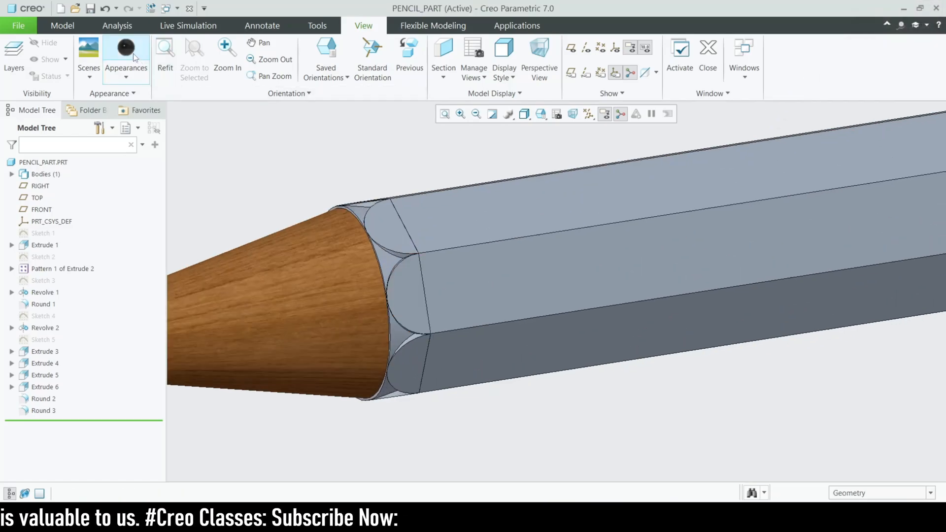
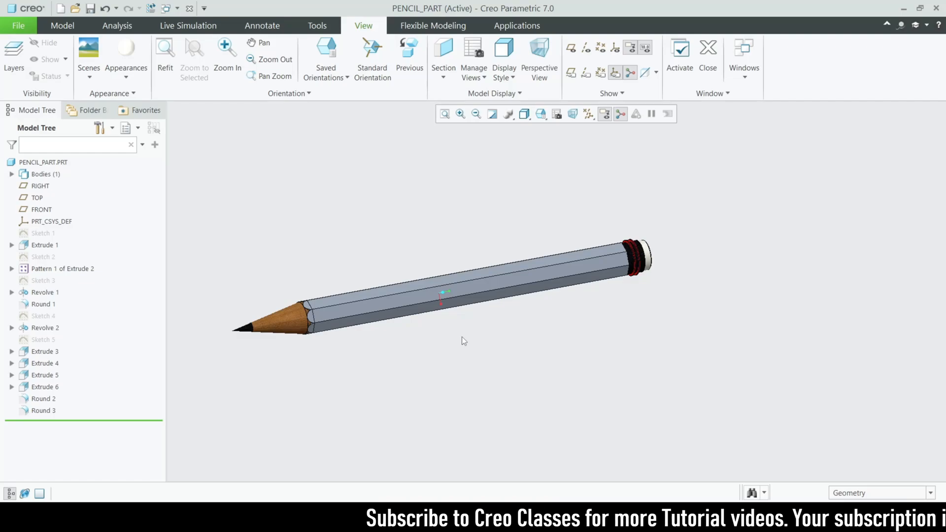
Apply the red appearance to alternate long faces of the hexagonal body, including their rounded front ends.
{"action": "left_click", "coordinate": [126, 78]}
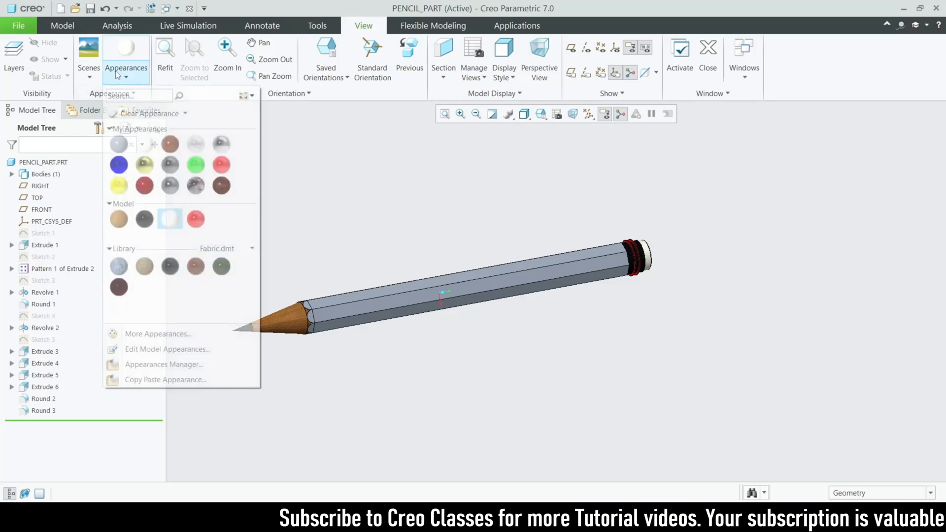
{"action": "left_click", "coordinate": [221, 165]}
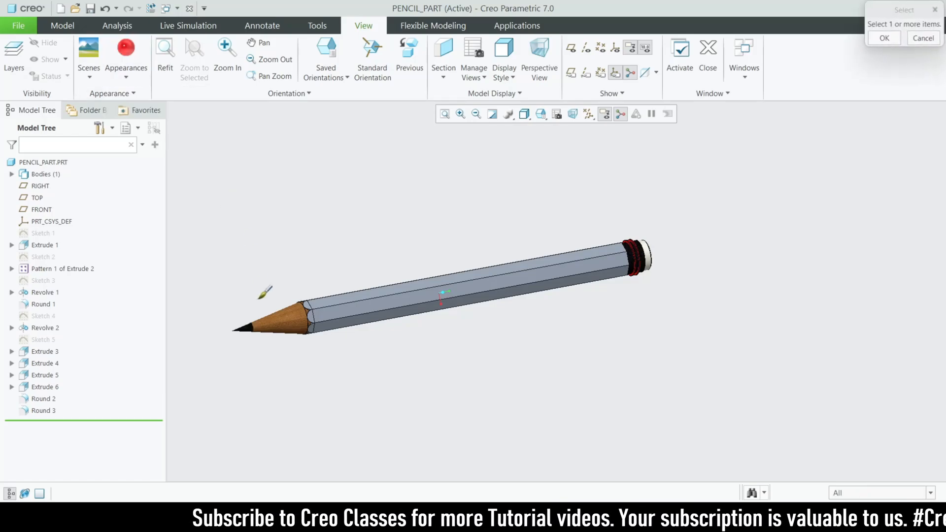
{"action": "scroll", "coordinate": [264, 291], "scroll_direction": "down", "scroll_amount": 3}
{"action": "left_click", "coordinate": [326, 297]}
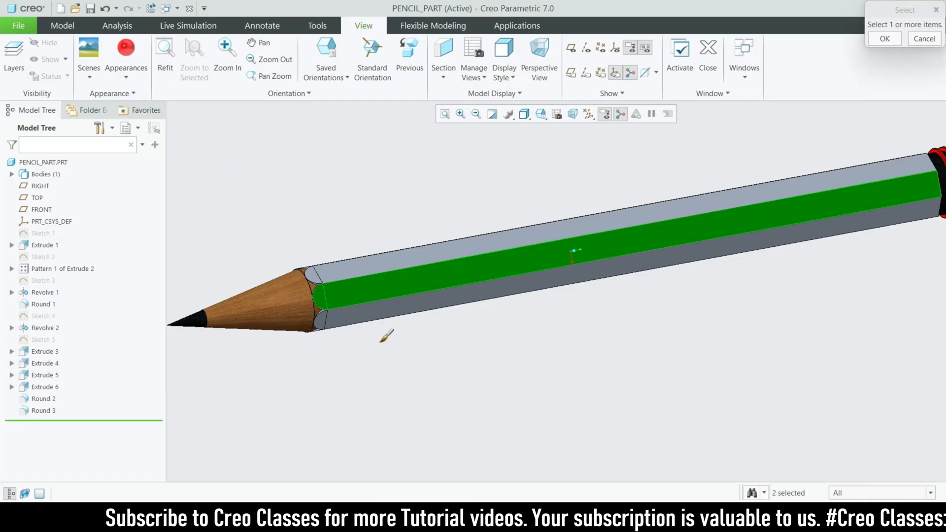
{"action": "middle_click_drag", "start_coordinate": [386, 336], "coordinate": [310, 241]}
{"action": "left_click", "coordinate": [305, 254], "text": "ctrl"}
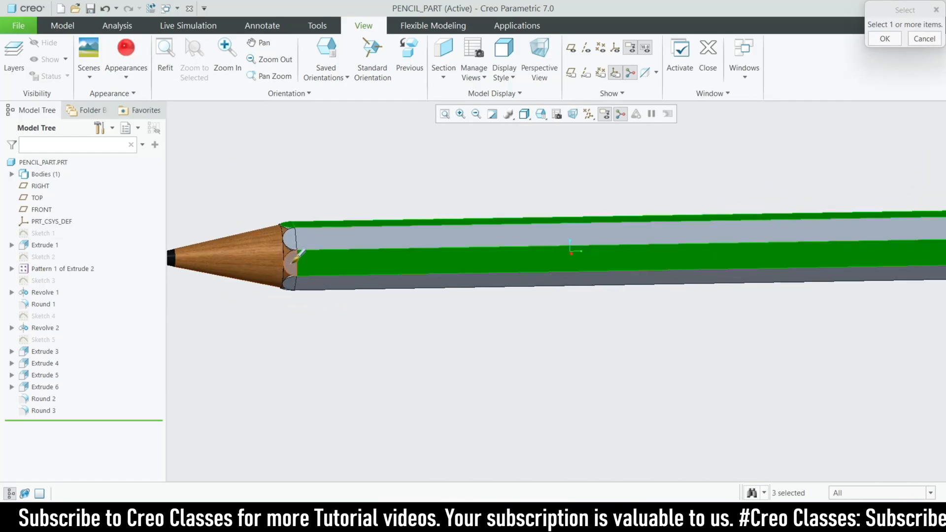
{"action": "middle_click_drag", "start_coordinate": [339, 293], "coordinate": [340, 224]}
{"action": "left_click", "coordinate": [336, 267], "text": "ctrl"}
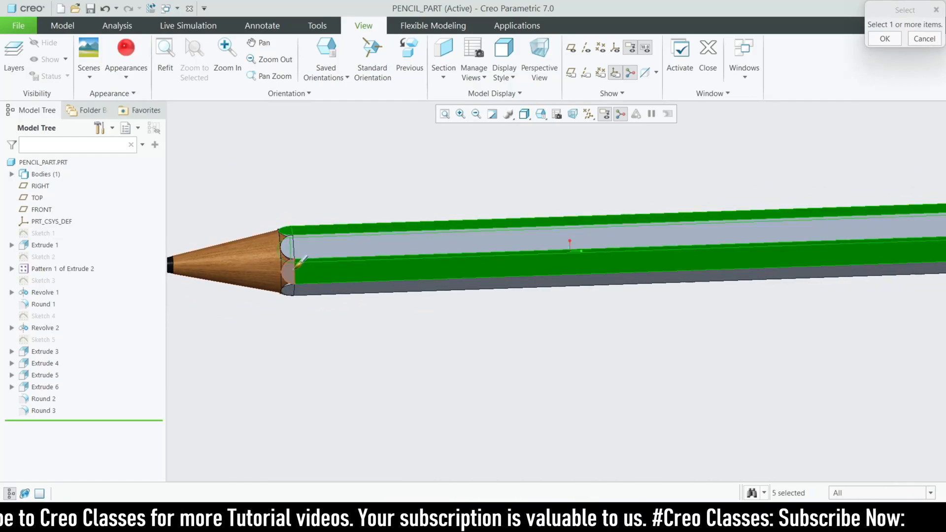
{"action": "left_click", "coordinate": [294, 268], "text": "ctrl"}
{"action": "mouse_move", "coordinate": [340, 294]}
{"action": "middle_mouse_down"}
{"action": "mouse_move", "coordinate": [333, 228]}
{"action": "mouse_move", "coordinate": [331, 237]}
{"action": "middle_mouse_up"}
{"action": "left_click", "coordinate": [302, 237], "text": "ctrl"}
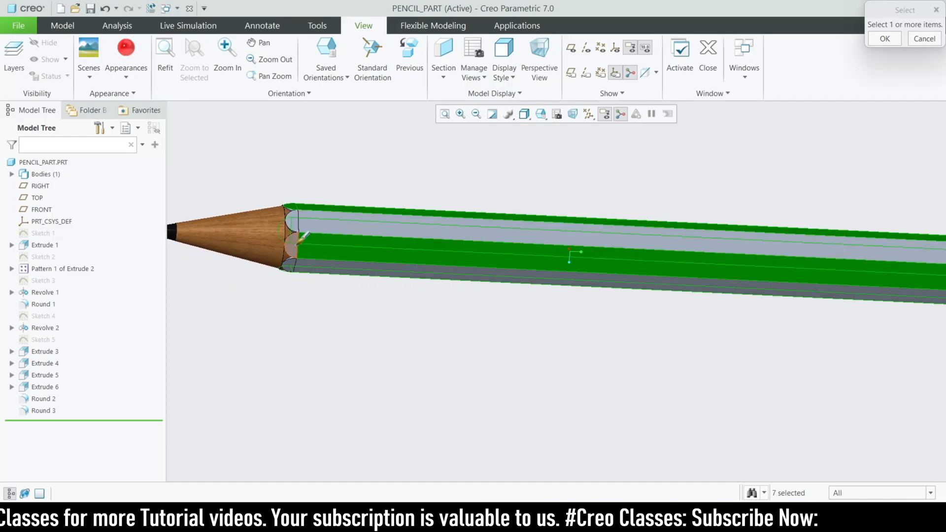
{"action": "middle_click_drag", "start_coordinate": [340, 278], "coordinate": [327, 238]}
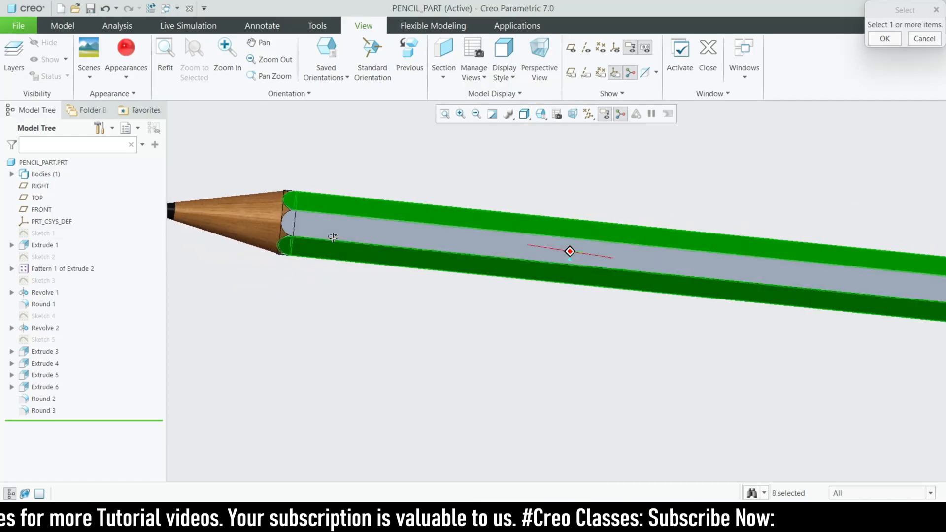
{"action": "left_click", "coordinate": [894, 43]}
Apply the model's black fabric appearance to the remaining grey faces of the hexagonal body and their rounded front ends.
{"action": "left_click", "coordinate": [127, 69]}
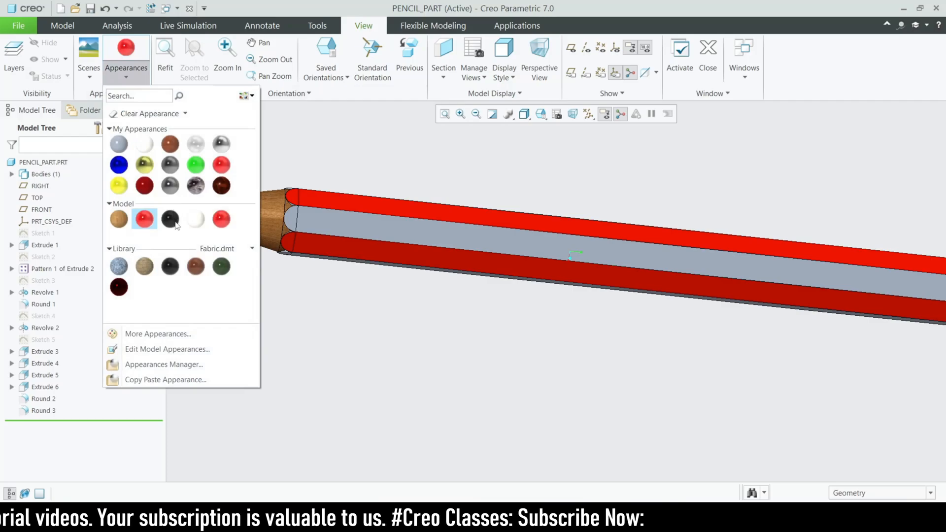
{"action": "left_click", "coordinate": [175, 223]}
{"action": "scroll", "coordinate": [342, 223], "scroll_direction": "down", "scroll_amount": 1}
{"action": "left_click", "coordinate": [339, 221]}
{"action": "left_click", "coordinate": [290, 209], "text": "ctrl"}
{"action": "mouse_move", "coordinate": [365, 207]}
{"action": "middle_mouse_down"}
{"action": "mouse_move", "coordinate": [394, 258]}
{"action": "mouse_move", "coordinate": [367, 225]}
{"action": "mouse_move", "coordinate": [346, 256]}
{"action": "middle_mouse_up"}
{"action": "left_click", "coordinate": [326, 226], "text": "ctrl"}
{"action": "left_click", "coordinate": [342, 249], "text": "ctrl"}
{"action": "left_click", "coordinate": [300, 251], "text": "ctrl"}
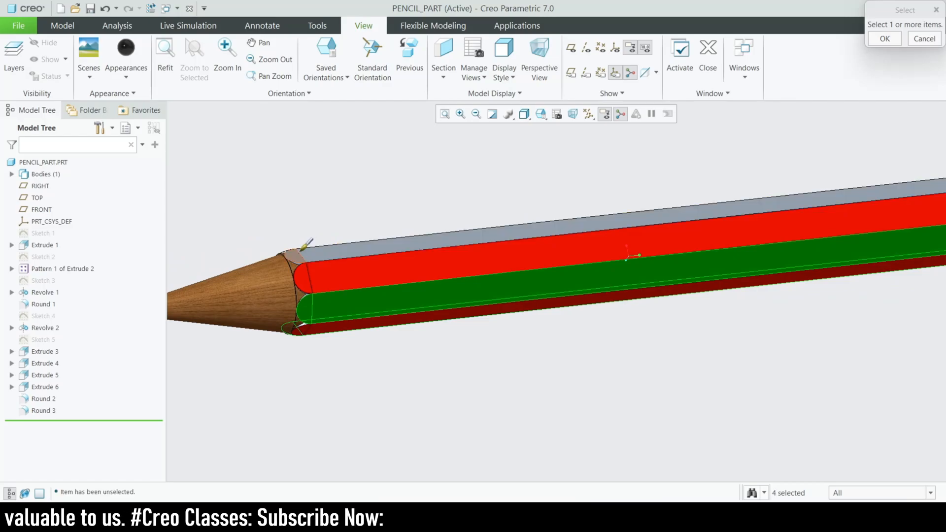
{"action": "left_click", "coordinate": [303, 253], "text": "ctrl"}
{"action": "mouse_move", "coordinate": [329, 245]}
{"action": "middle_mouse_down"}
{"action": "mouse_move", "coordinate": [433, 347]}
{"action": "mouse_move", "coordinate": [496, 348]}
{"action": "mouse_move", "coordinate": [641, 221]}
{"action": "middle_mouse_up"}
{"action": "left_click", "coordinate": [420, 347], "text": "ctrl"}
{"action": "scroll", "coordinate": [464, 327], "scroll_direction": "down", "scroll_amount": 5}
{"action": "left_click", "coordinate": [885, 39]}
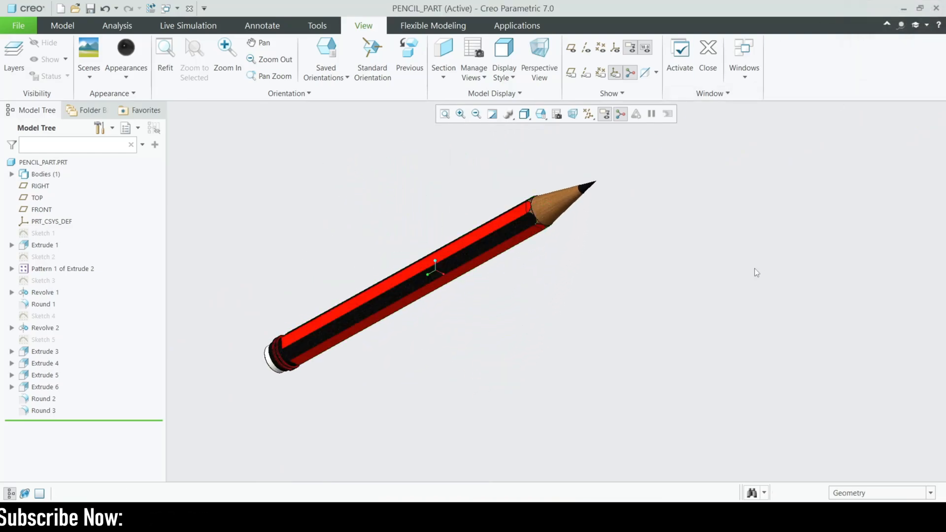
Display the pencil with Shading With Reflections and compare its colours with the rendered picture in the drawing.
{"action": "mouse_move", "coordinate": [754, 270]}
{"action": "middle_mouse_down"}
{"action": "mouse_move", "coordinate": [605, 344]}
{"action": "mouse_move", "coordinate": [638, 365]}
{"action": "mouse_move", "coordinate": [458, 286]}
{"action": "mouse_move", "coordinate": [558, 352]}
{"action": "mouse_move", "coordinate": [554, 344]}
{"action": "middle_mouse_up"}
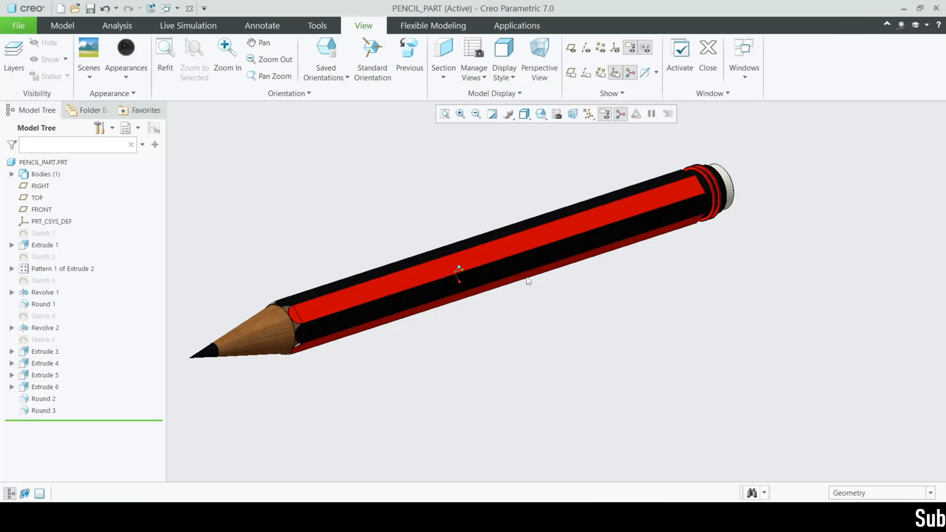
{"action": "left_click", "coordinate": [509, 116]}
{"action": "left_click", "coordinate": [523, 127]}
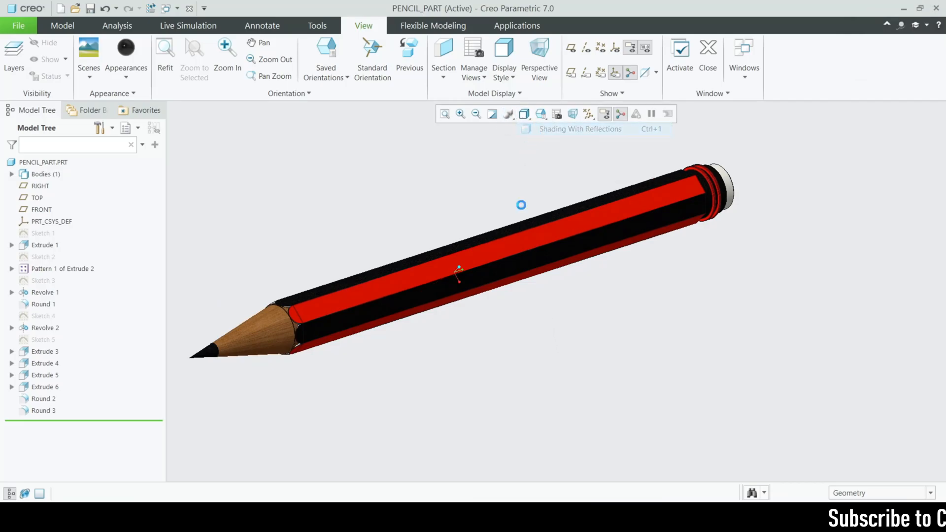
{"action": "mouse_move", "coordinate": [496, 366]}
{"action": "middle_mouse_down"}
{"action": "mouse_move", "coordinate": [510, 353]}
{"action": "mouse_move", "coordinate": [519, 311]}
{"action": "mouse_move", "coordinate": [625, 244]}
{"action": "mouse_move", "coordinate": [610, 291]}
{"action": "mouse_move", "coordinate": [572, 343]}
{"action": "mouse_move", "coordinate": [565, 266]}
{"action": "mouse_move", "coordinate": [527, 297]}
{"action": "mouse_move", "coordinate": [564, 296]}
{"action": "mouse_move", "coordinate": [573, 329]}
{"action": "middle_mouse_up"}
{"action": "scroll", "coordinate": [573, 330], "scroll_direction": "down", "scroll_amount": 5}
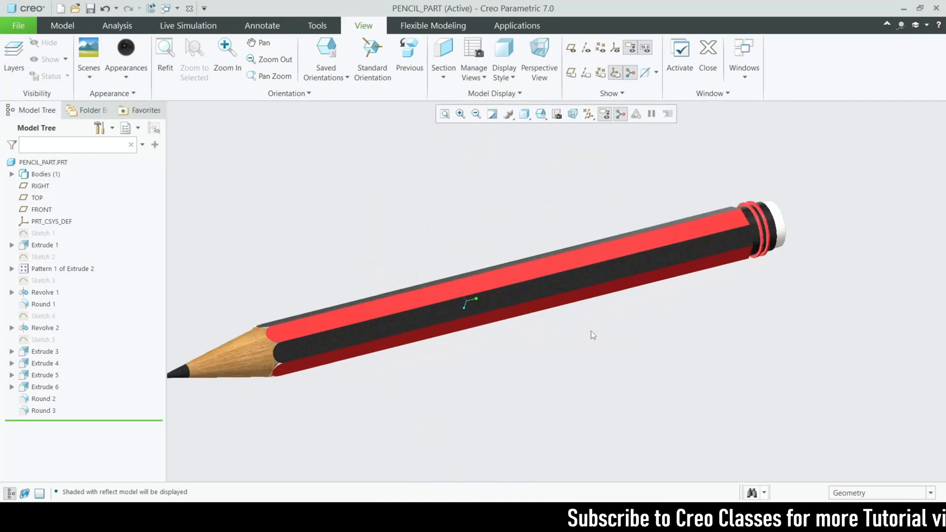
{"action": "scroll", "coordinate": [590, 332], "scroll_direction": "up", "scroll_amount": 1}
{"action": "key", "text": "alt+Tab"}
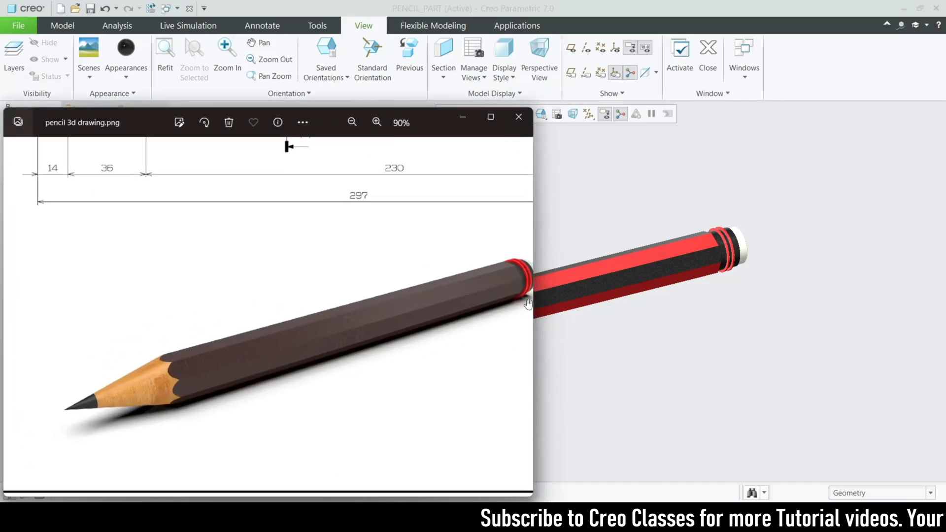
{"action": "scroll", "coordinate": [794, 276], "scroll_direction": "up", "scroll_amount": 2}
{"action": "scroll", "coordinate": [592, 292], "scroll_direction": "down", "scroll_amount": 5}
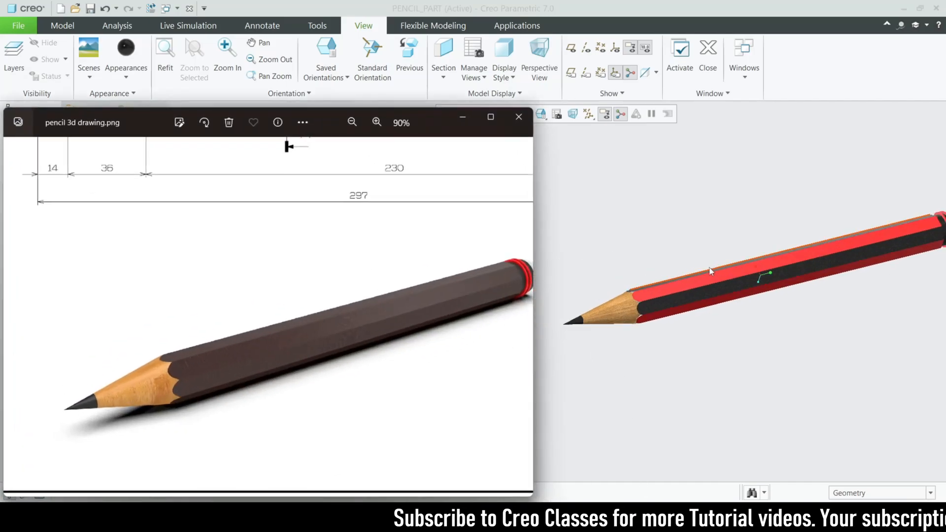
{"action": "left_click", "coordinate": [469, 121]}
Apply the black appearance to four thin crescent faces where the body stripes meet the wooden cone.
{"action": "scroll", "coordinate": [639, 303], "scroll_direction": "down", "scroll_amount": 8}
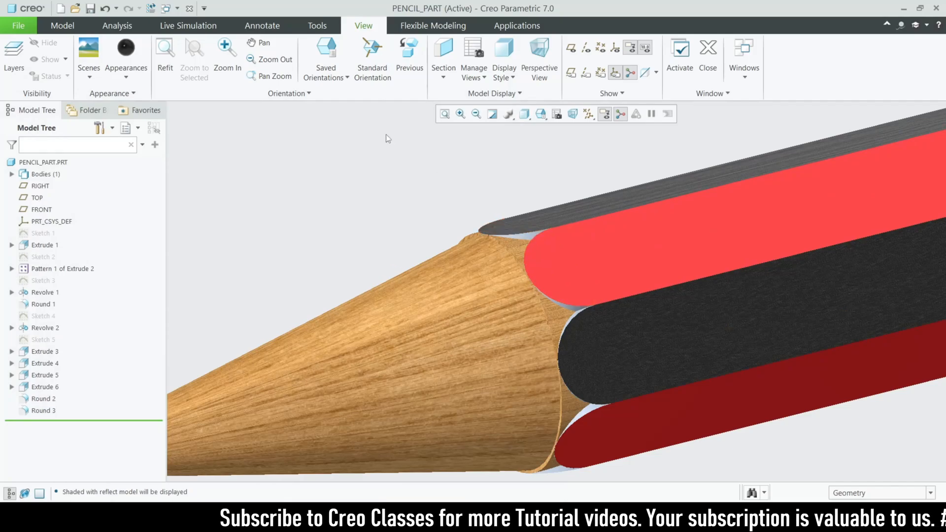
{"action": "left_click", "coordinate": [127, 49]}
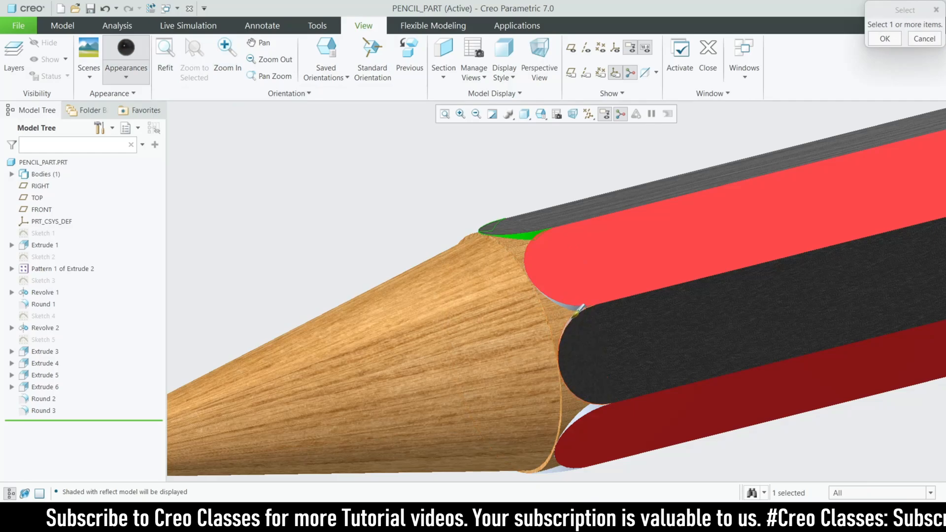
{"action": "left_click", "coordinate": [558, 304], "text": "ctrl"}
{"action": "scroll", "coordinate": [550, 310], "scroll_direction": "up", "scroll_amount": 4}
{"action": "mouse_move", "coordinate": [552, 311]}
{"action": "middle_mouse_down"}
{"action": "mouse_move", "coordinate": [576, 367]}
{"action": "mouse_move", "coordinate": [563, 288]}
{"action": "middle_mouse_up"}
{"action": "scroll", "coordinate": [480, 229], "scroll_direction": "down", "scroll_amount": 4}
{"action": "middle_click_drag", "start_coordinate": [484, 222], "coordinate": [481, 257]}
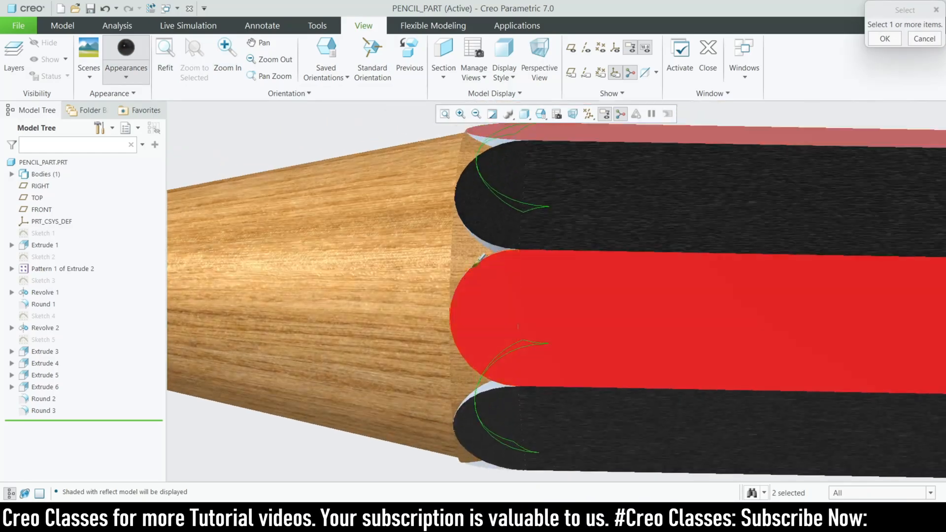
{"action": "left_click", "coordinate": [493, 240], "text": "ctrl"}
{"action": "left_click", "coordinate": [499, 381], "text": "ctrl"}
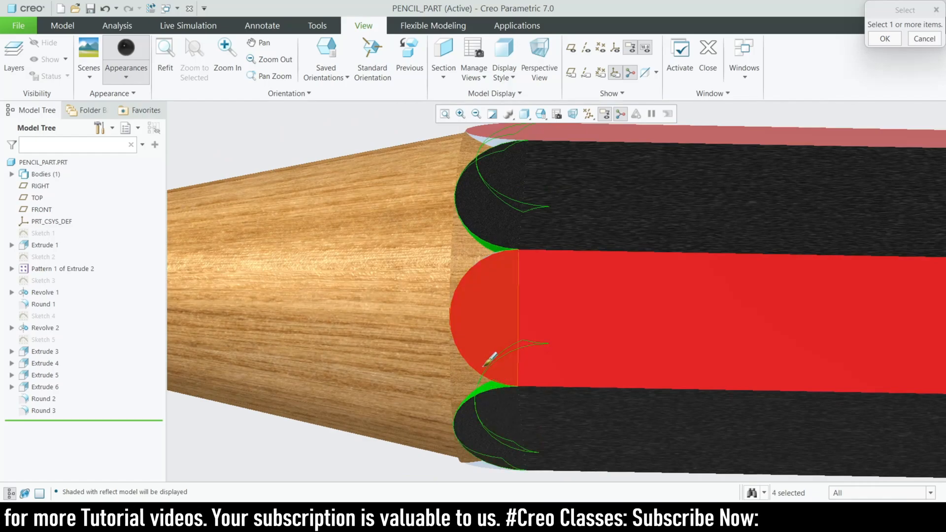
{"action": "scroll", "coordinate": [484, 366], "scroll_direction": "up", "scroll_amount": 4}
{"action": "middle_click_drag", "start_coordinate": [505, 394], "coordinate": [517, 298]}
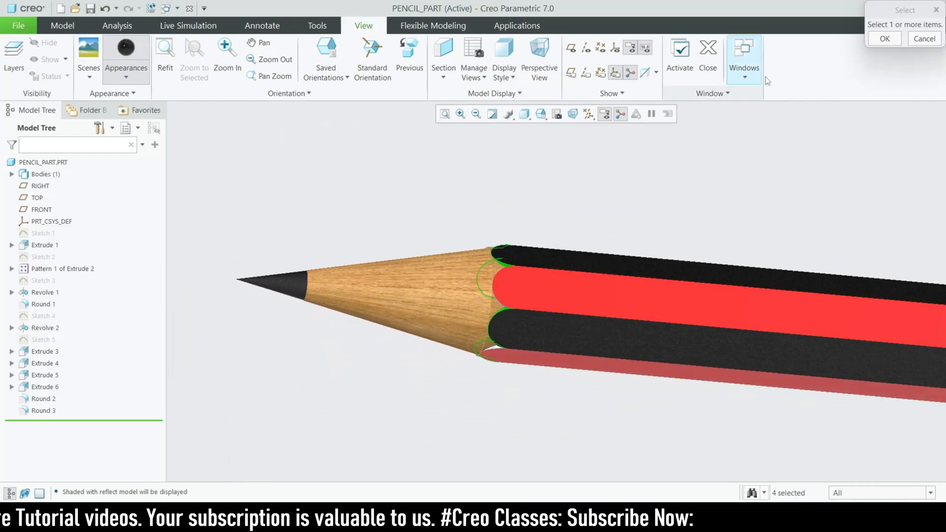
{"action": "left_click", "coordinate": [884, 40]}
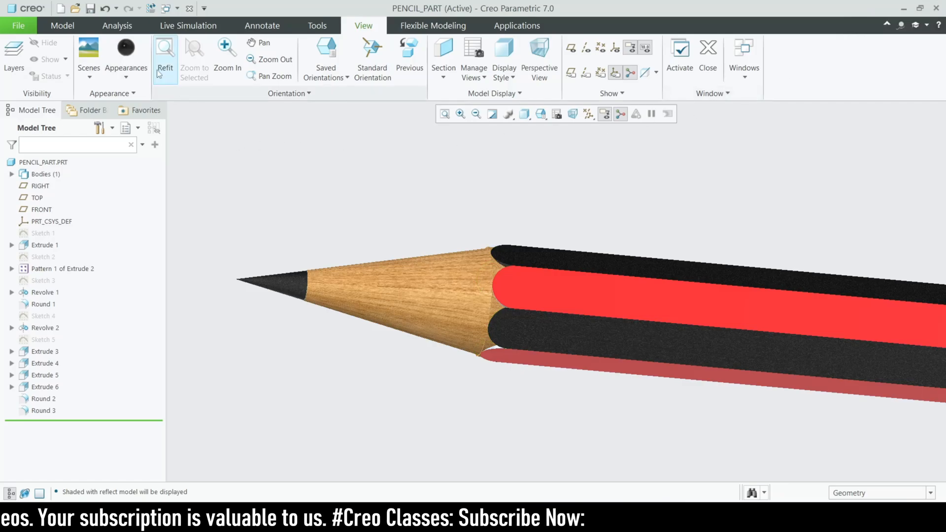
Apply the model's red appearance to the four thin crescent faces where the red body stripes meet the wooden cone.
{"action": "left_click", "coordinate": [127, 74]}
{"action": "left_click", "coordinate": [144, 225]}
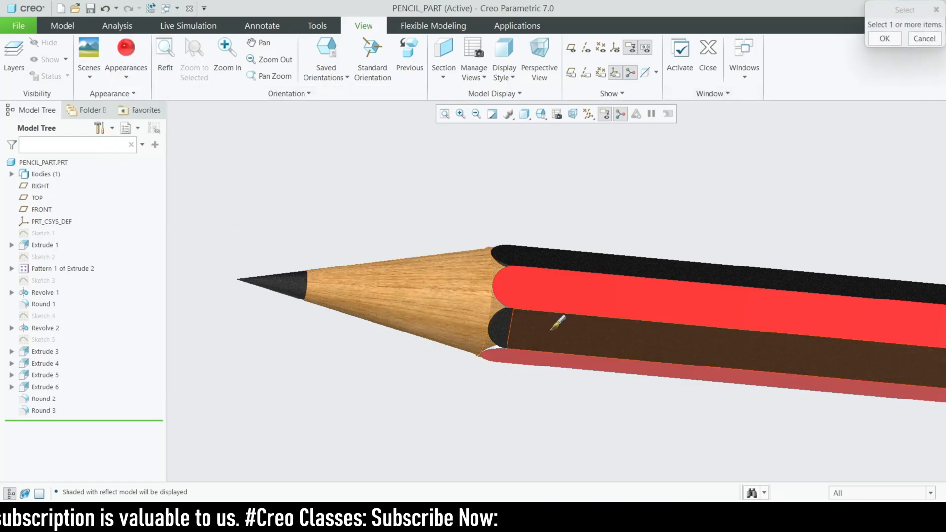
{"action": "scroll", "coordinate": [493, 345], "scroll_direction": "down", "scroll_amount": 3}
{"action": "left_click", "coordinate": [440, 292]}
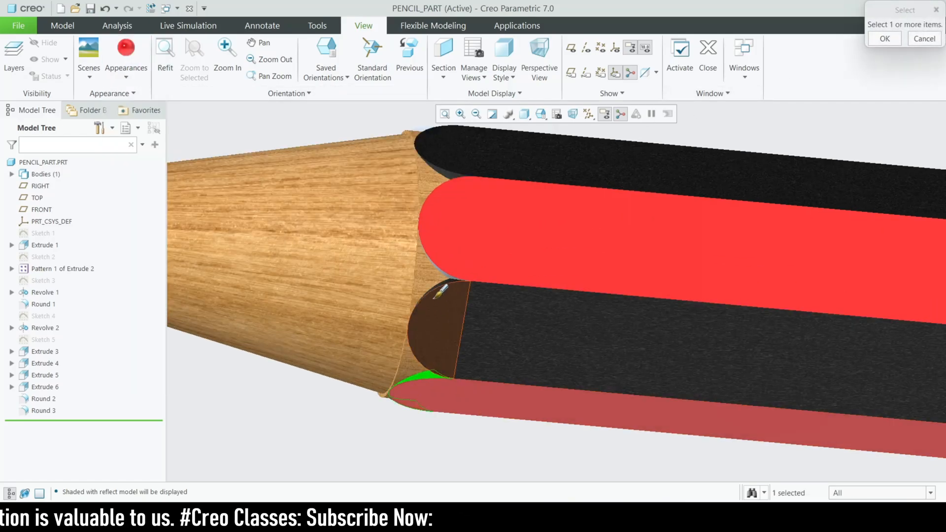
{"action": "left_click", "coordinate": [447, 275], "text": "ctrl"}
{"action": "middle_click_drag", "start_coordinate": [503, 170], "coordinate": [571, 325]}
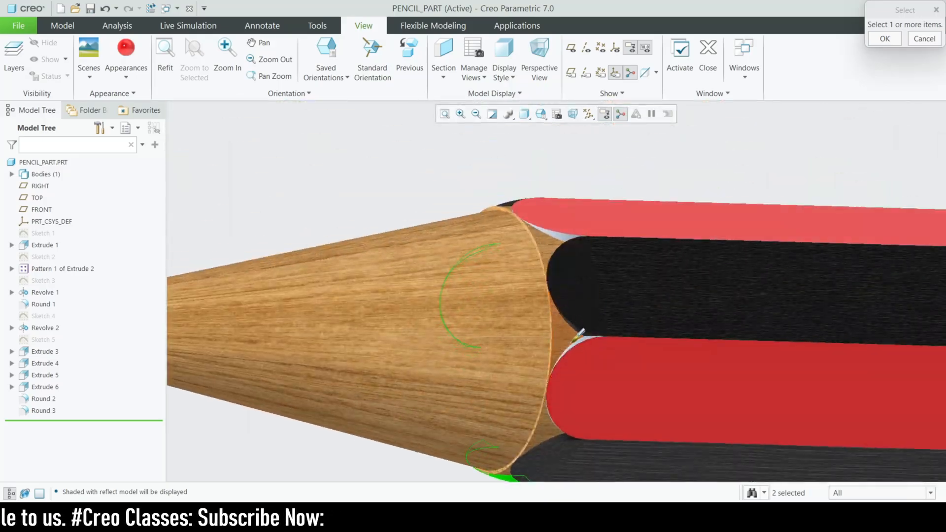
{"action": "scroll", "coordinate": [580, 343], "scroll_direction": "down", "scroll_amount": 3}
{"action": "scroll", "coordinate": [579, 345], "scroll_direction": "up", "scroll_amount": 3}
{"action": "scroll", "coordinate": [572, 268], "scroll_direction": "down", "scroll_amount": 4}
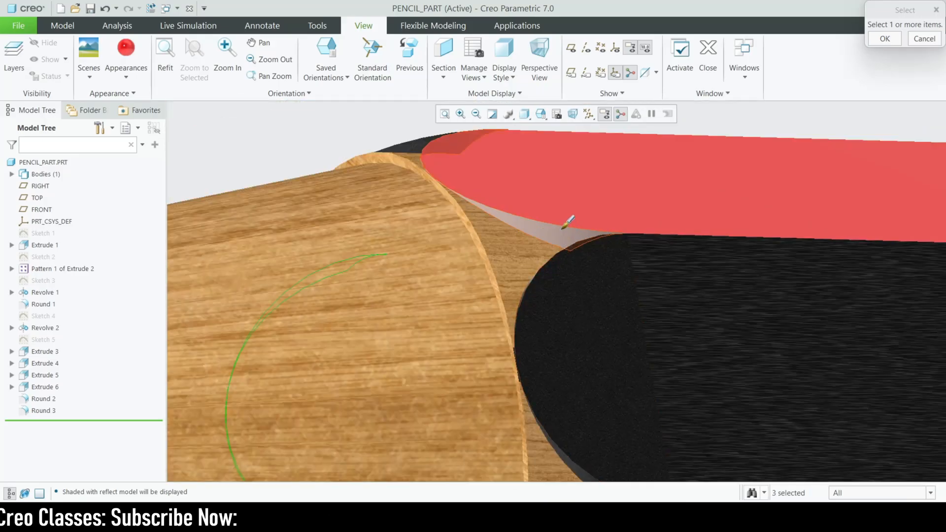
{"action": "left_click", "coordinate": [534, 224], "text": "ctrl"}
{"action": "scroll", "coordinate": [524, 224], "scroll_direction": "up", "scroll_amount": 3}
{"action": "middle_click_drag", "start_coordinate": [523, 225], "coordinate": [553, 264]}
{"action": "scroll", "coordinate": [493, 352], "scroll_direction": "down", "scroll_amount": 3}
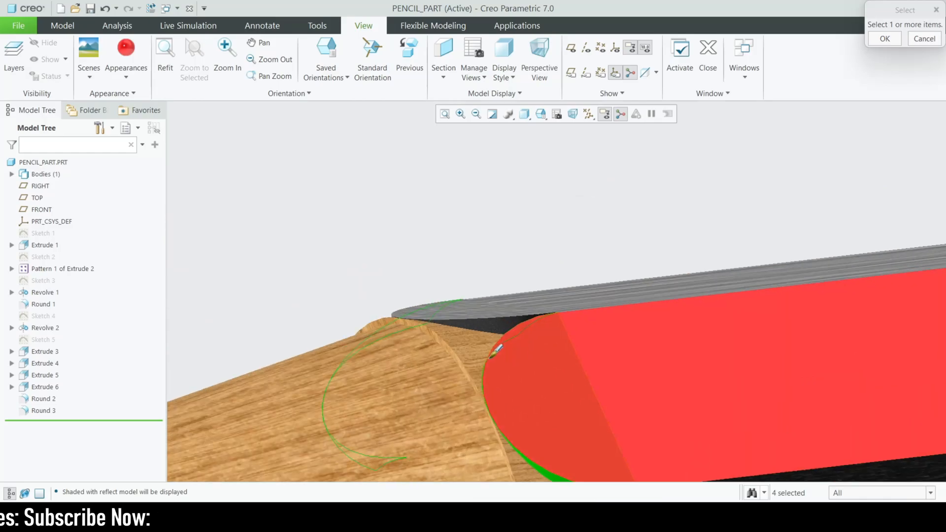
{"action": "scroll", "coordinate": [482, 268], "scroll_direction": "up", "scroll_amount": 4}
{"action": "mouse_move", "coordinate": [507, 298]}
{"action": "middle_mouse_down"}
{"action": "mouse_move", "coordinate": [527, 311]}
{"action": "mouse_move", "coordinate": [611, 316]}
{"action": "middle_mouse_up"}
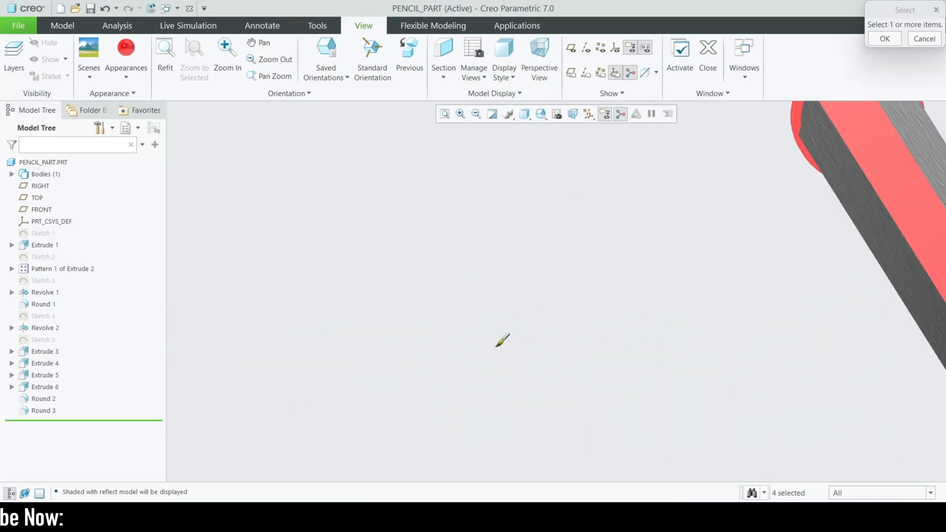
{"action": "scroll", "coordinate": [571, 331], "scroll_direction": "up", "scroll_amount": 4}
{"action": "scroll", "coordinate": [773, 389], "scroll_direction": "down", "scroll_amount": 5}
{"action": "left_click", "coordinate": [885, 39]}
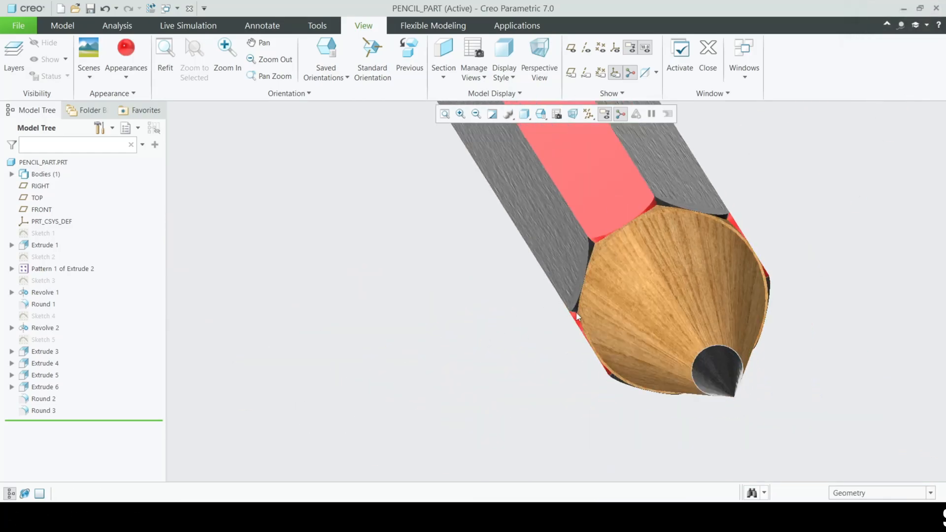
Edit the model's ptc-painted-red appearance, changing its class from Paint to Misc with the Fabric sub class.
{"action": "scroll", "coordinate": [575, 312], "scroll_direction": "up", "scroll_amount": 4}
{"action": "mouse_move", "coordinate": [693, 309]}
{"action": "middle_mouse_down"}
{"action": "mouse_move", "coordinate": [612, 321]}
{"action": "mouse_move", "coordinate": [652, 350]}
{"action": "mouse_move", "coordinate": [420, 280]}
{"action": "middle_mouse_up"}
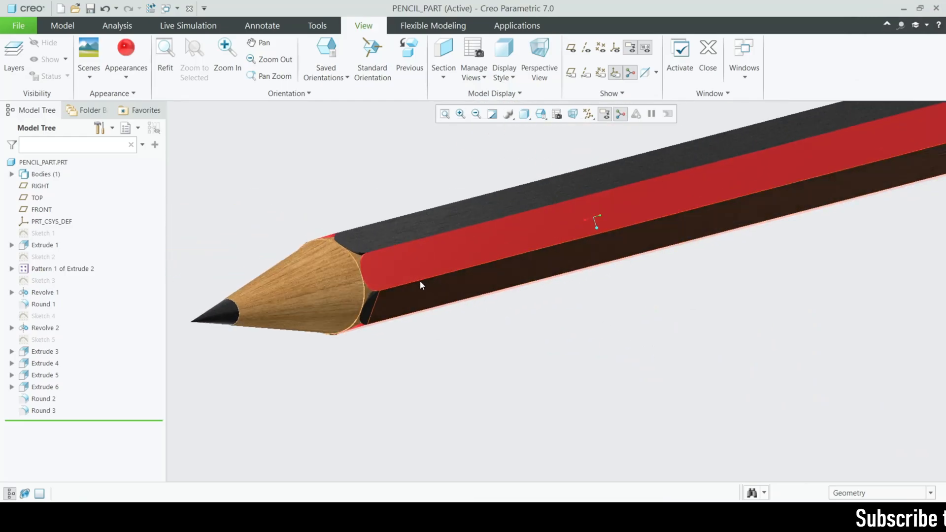
{"action": "scroll", "coordinate": [334, 206], "scroll_direction": "up", "scroll_amount": 5}
{"action": "scroll", "coordinate": [431, 220], "scroll_direction": "down", "scroll_amount": 1}
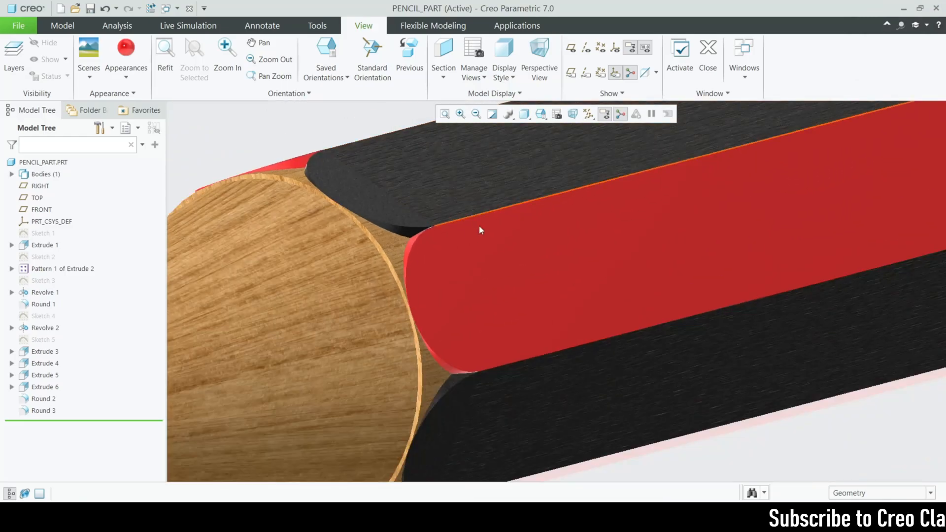
{"action": "left_click", "coordinate": [127, 75]}
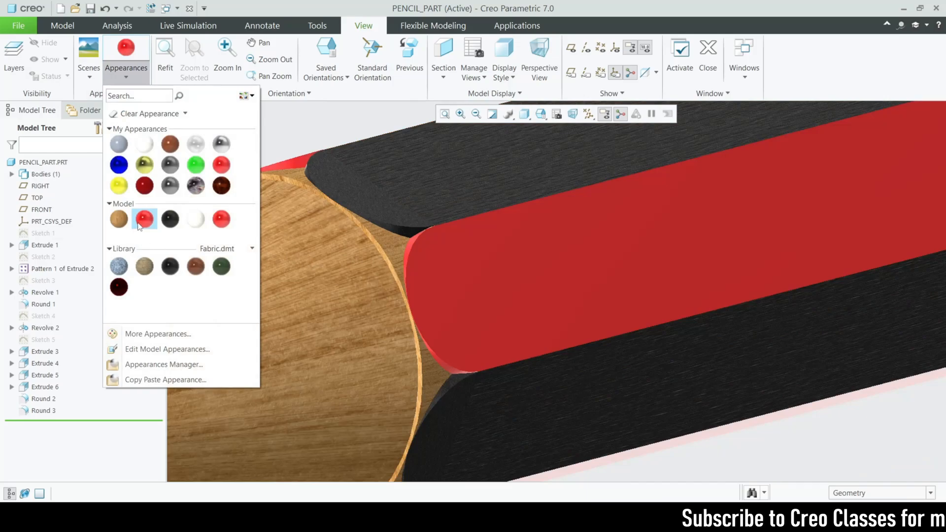
{"action": "right_click", "coordinate": [139, 226]}
{"action": "left_click", "coordinate": [166, 227]}
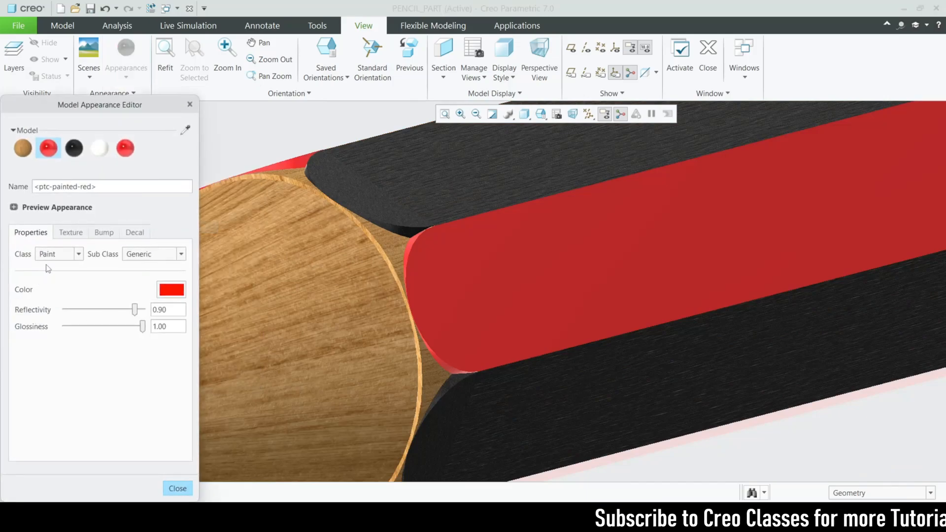
{"action": "left_click", "coordinate": [55, 254]}
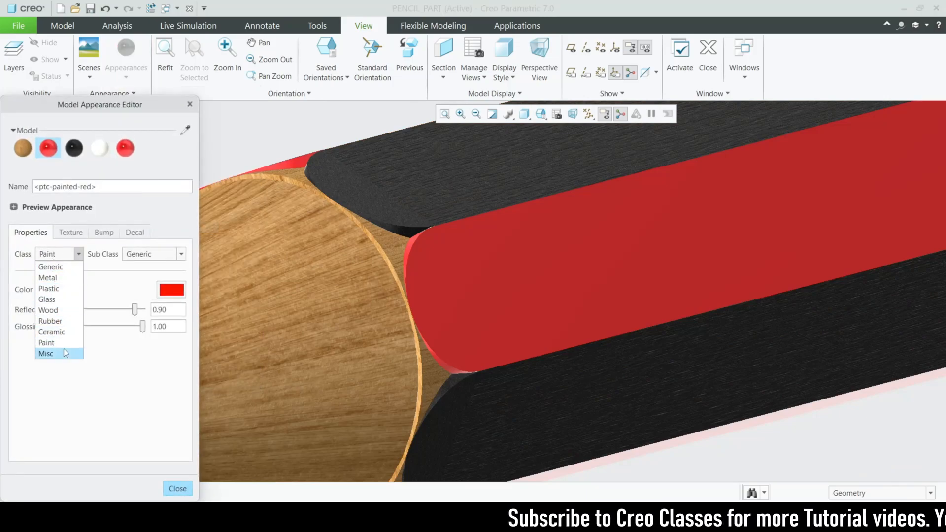
{"action": "left_click", "coordinate": [66, 353]}
{"action": "left_click", "coordinate": [154, 279]}
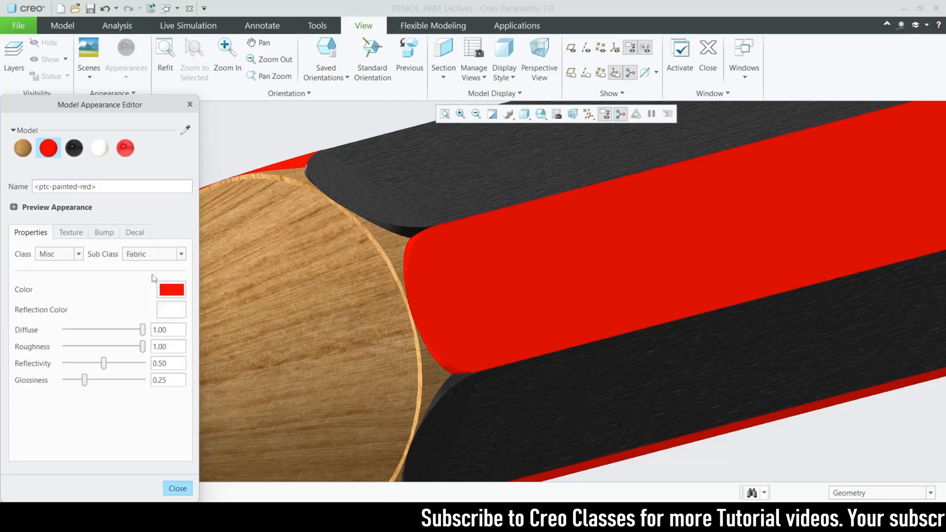
Match the red appearance to leather-black by setting Diffuse to 0.50, Reflectivity to 0.90 and Glossiness to 1.00.
{"action": "left_click", "coordinate": [73, 149]}
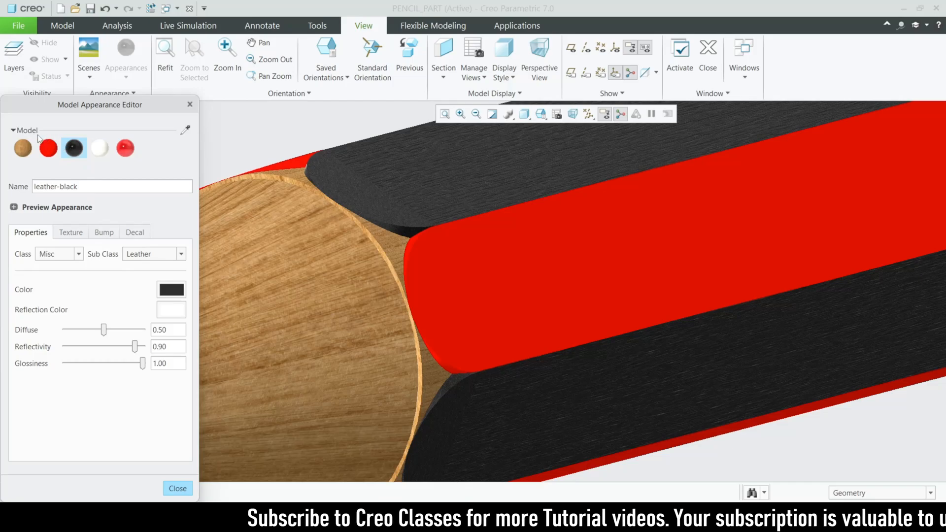
{"action": "left_click", "coordinate": [48, 149]}
{"action": "left_click_drag", "start_coordinate": [143, 331], "coordinate": [100, 334]}
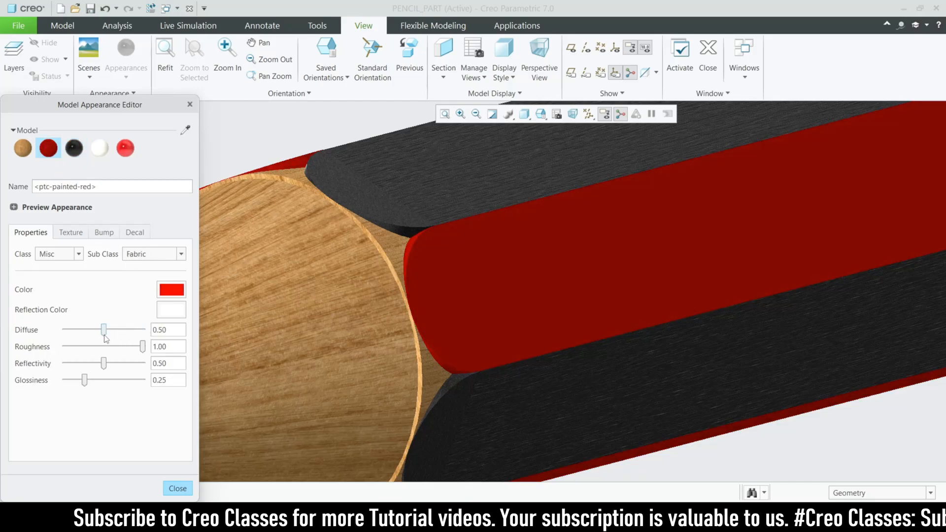
{"action": "left_click", "coordinate": [72, 154]}
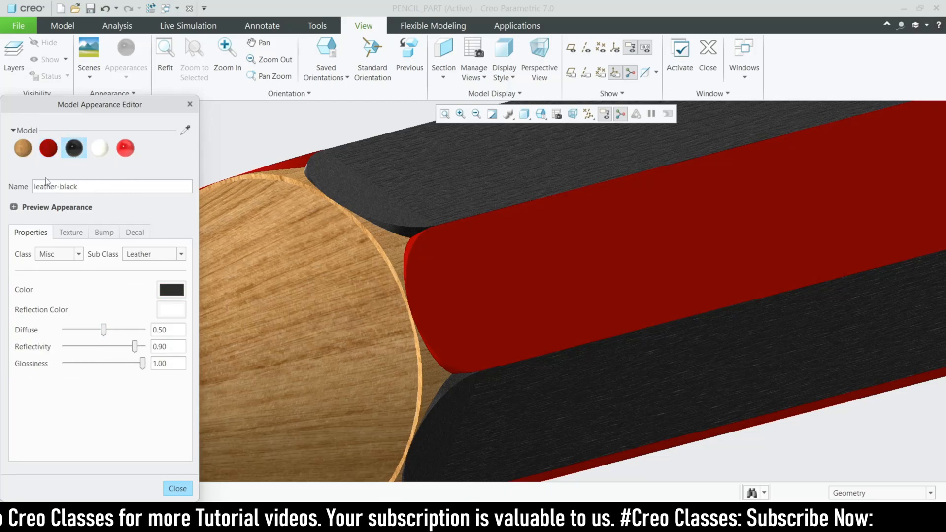
{"action": "left_click", "coordinate": [46, 144]}
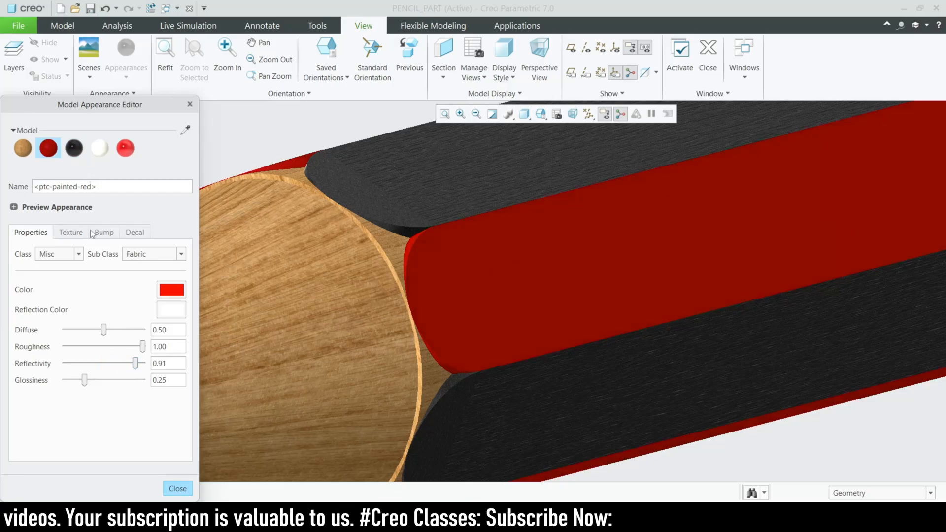
{"action": "left_click", "coordinate": [175, 365]}
{"action": "key", "text": "BackSpace"}
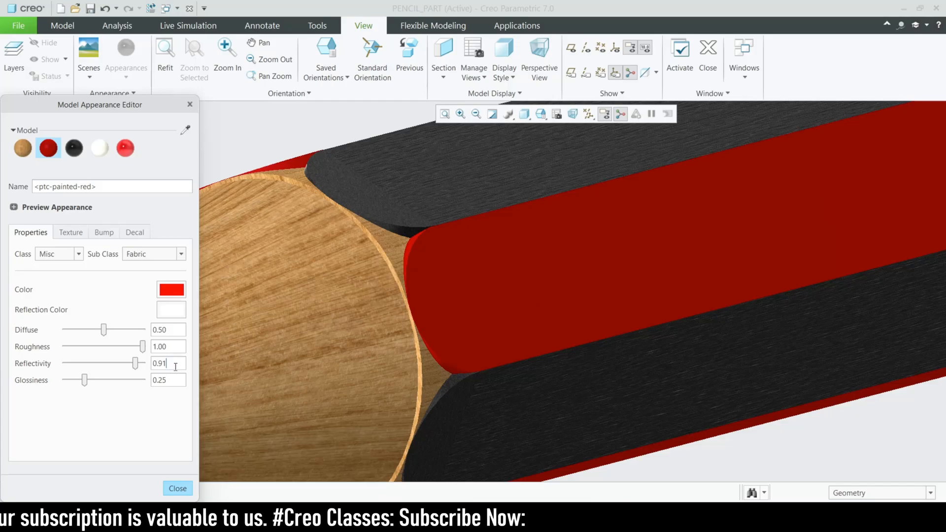
{"action": "type", "text": "0"}
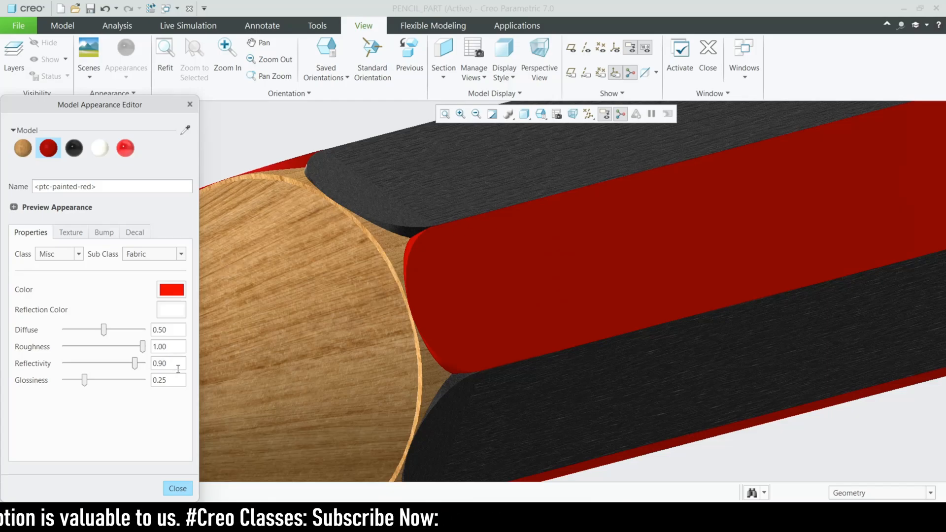
{"action": "left_click", "coordinate": [75, 151]}
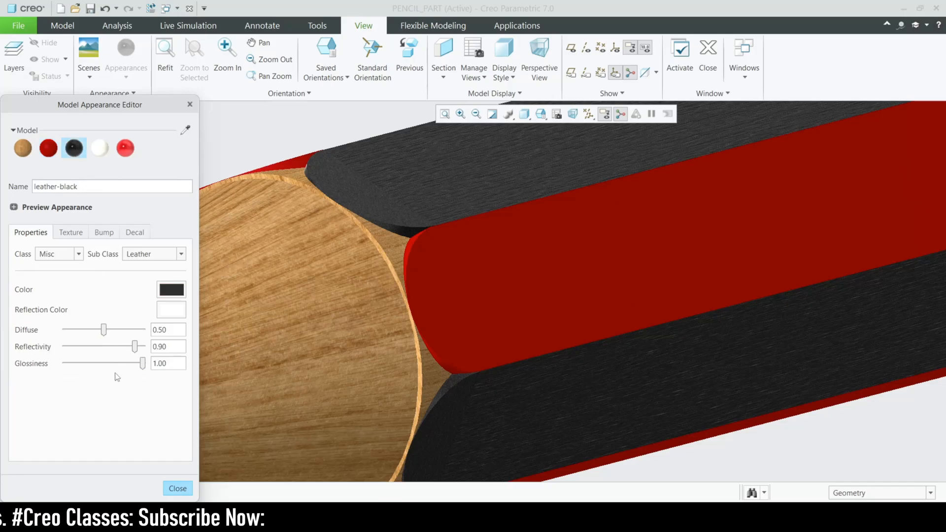
{"action": "left_click", "coordinate": [48, 149]}
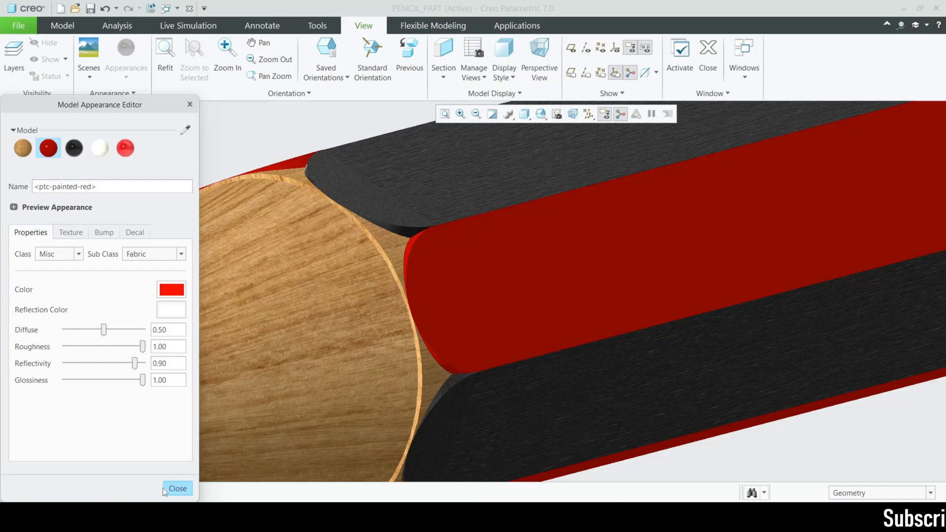
{"action": "left_click", "coordinate": [176, 488]}
Examine the pencil's red and black stripes, wooden tip and back end from several angles.
{"action": "scroll", "coordinate": [246, 344], "scroll_direction": "down", "scroll_amount": 6}
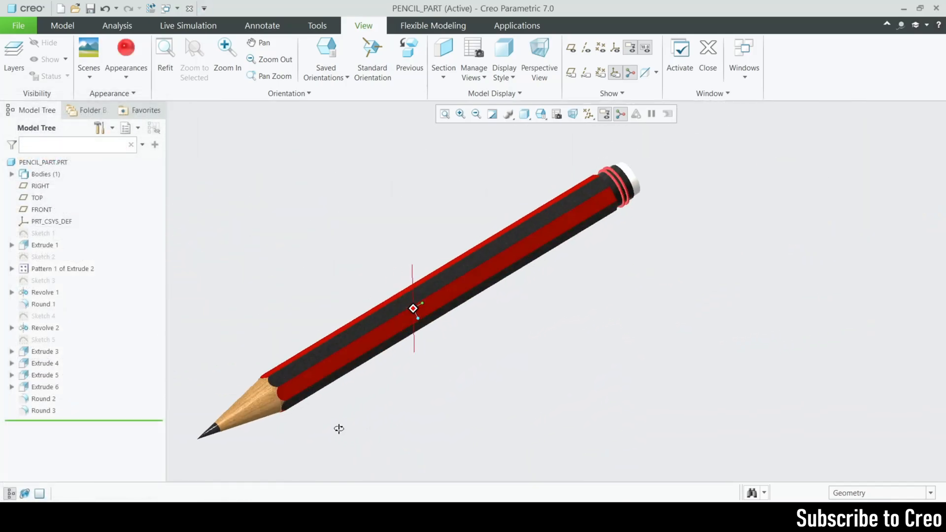
{"action": "mouse_move", "coordinate": [339, 429]}
{"action": "middle_mouse_down"}
{"action": "mouse_move", "coordinate": [271, 336]}
{"action": "mouse_move", "coordinate": [220, 302]}
{"action": "mouse_move", "coordinate": [232, 315]}
{"action": "mouse_move", "coordinate": [250, 289]}
{"action": "mouse_move", "coordinate": [238, 313]}
{"action": "mouse_move", "coordinate": [263, 326]}
{"action": "middle_mouse_up"}
{"action": "scroll", "coordinate": [399, 398], "scroll_direction": "up", "scroll_amount": 5}
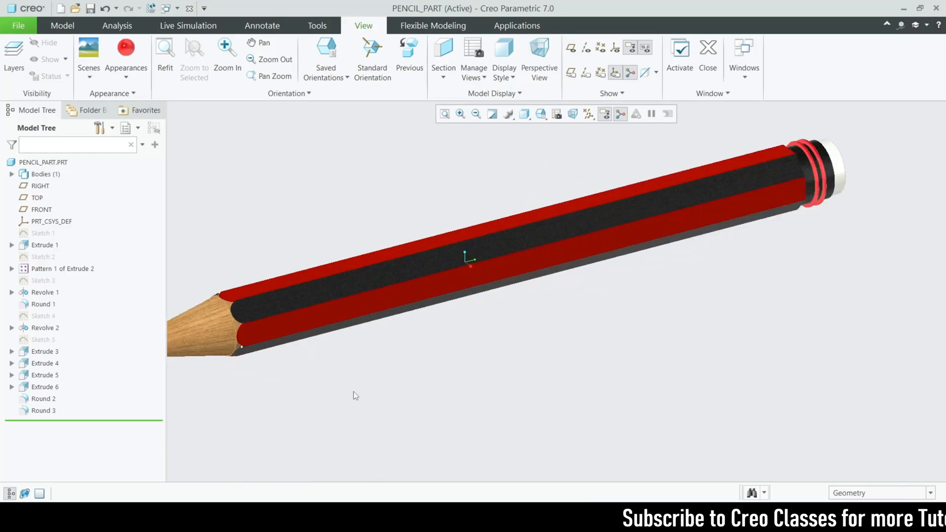
{"action": "scroll", "coordinate": [345, 384], "scroll_direction": "down", "scroll_amount": 2}
{"action": "scroll", "coordinate": [332, 371], "scroll_direction": "up", "scroll_amount": 5}
{"action": "scroll", "coordinate": [306, 365], "scroll_direction": "down", "scroll_amount": 3}
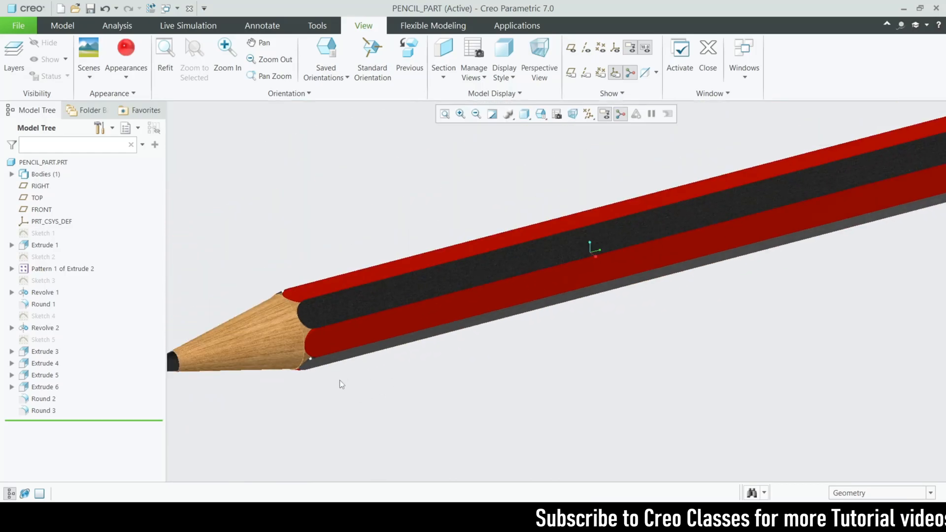
{"action": "scroll", "coordinate": [345, 384], "scroll_direction": "down", "scroll_amount": 3}
{"action": "mouse_move", "coordinate": [431, 386]}
{"action": "middle_mouse_down"}
{"action": "mouse_move", "coordinate": [453, 354]}
{"action": "mouse_move", "coordinate": [469, 380]}
{"action": "mouse_move", "coordinate": [294, 331]}
{"action": "middle_mouse_up"}
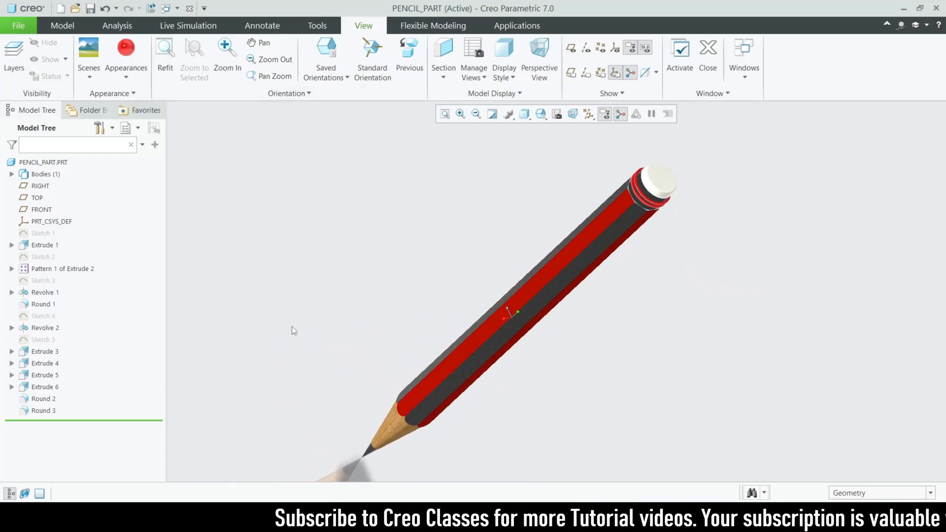
{"action": "mouse_move", "coordinate": [291, 327]}
{"action": "middle_mouse_down"}
{"action": "mouse_move", "coordinate": [266, 359]}
{"action": "mouse_move", "coordinate": [288, 409]}
{"action": "mouse_move", "coordinate": [306, 412]}
{"action": "middle_mouse_up"}
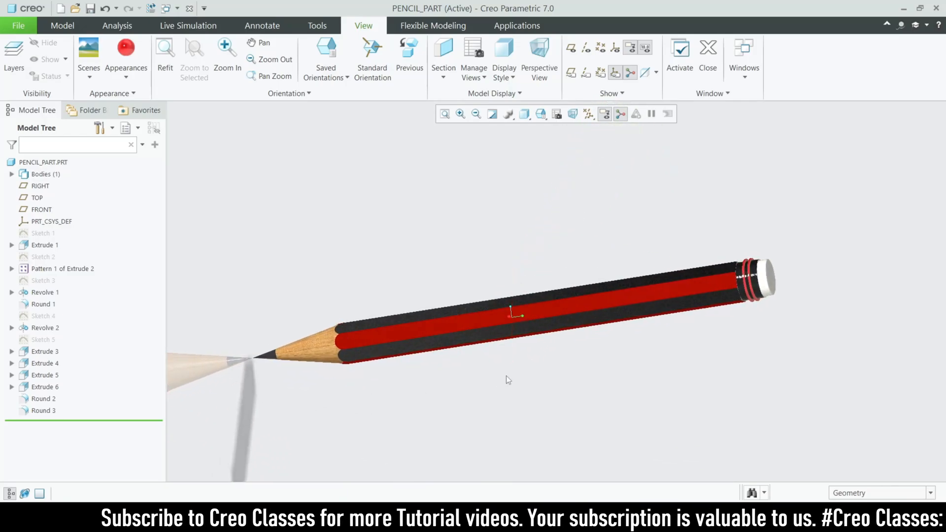
Set the scene environment's floor plane to Front so the pencil's reflection lies beneath the body.
{"action": "left_click", "coordinate": [84, 75]}
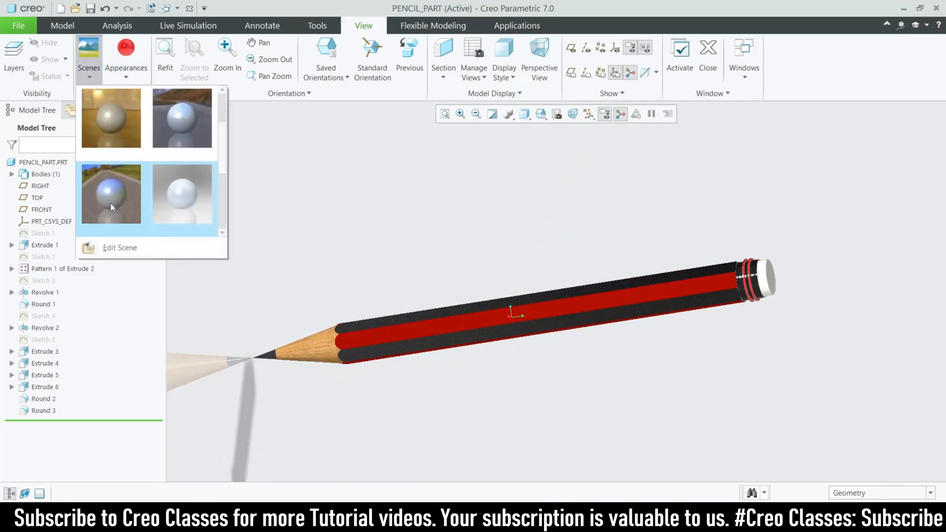
{"action": "left_click", "coordinate": [117, 245]}
{"action": "left_click", "coordinate": [79, 151]}
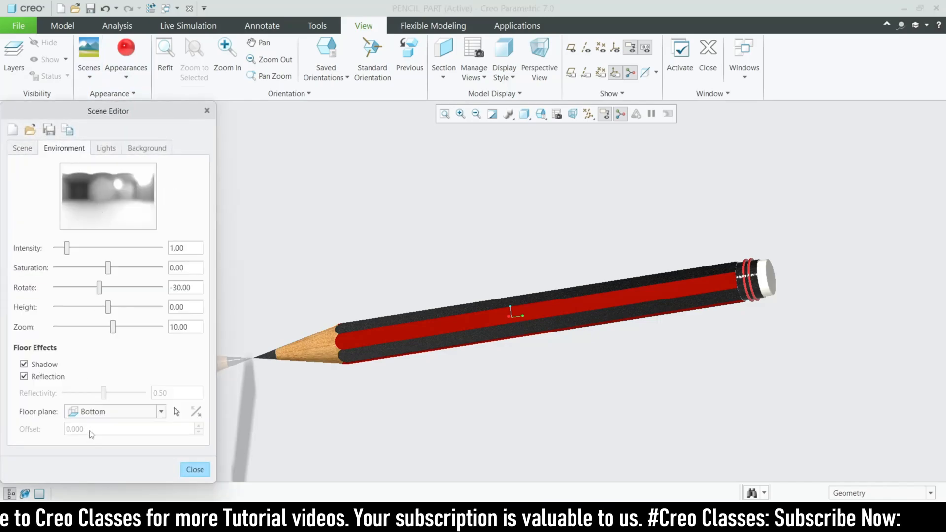
{"action": "left_click", "coordinate": [98, 412]}
{"action": "left_click", "coordinate": [94, 464]}
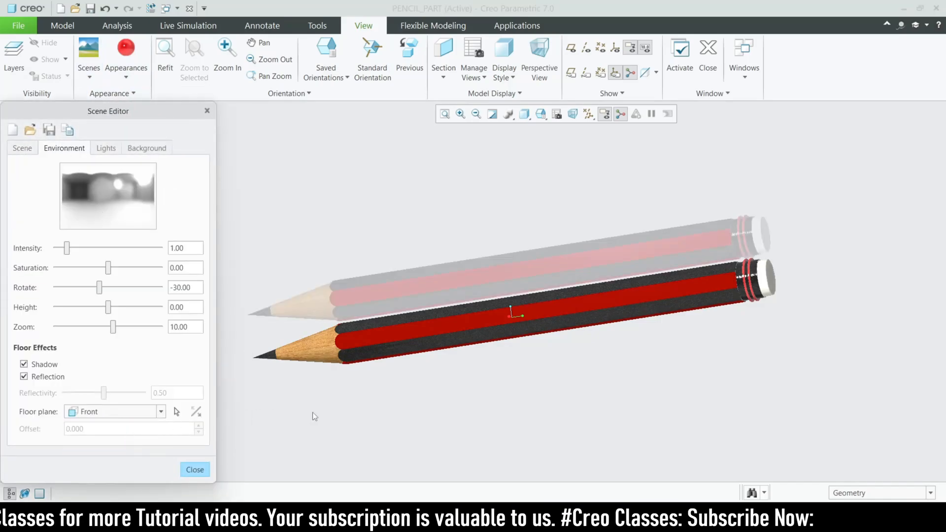
{"action": "mouse_move", "coordinate": [315, 417]}
{"action": "middle_mouse_down"}
{"action": "mouse_move", "coordinate": [450, 359]}
{"action": "mouse_move", "coordinate": [437, 268]}
{"action": "mouse_move", "coordinate": [451, 294]}
{"action": "middle_mouse_up"}
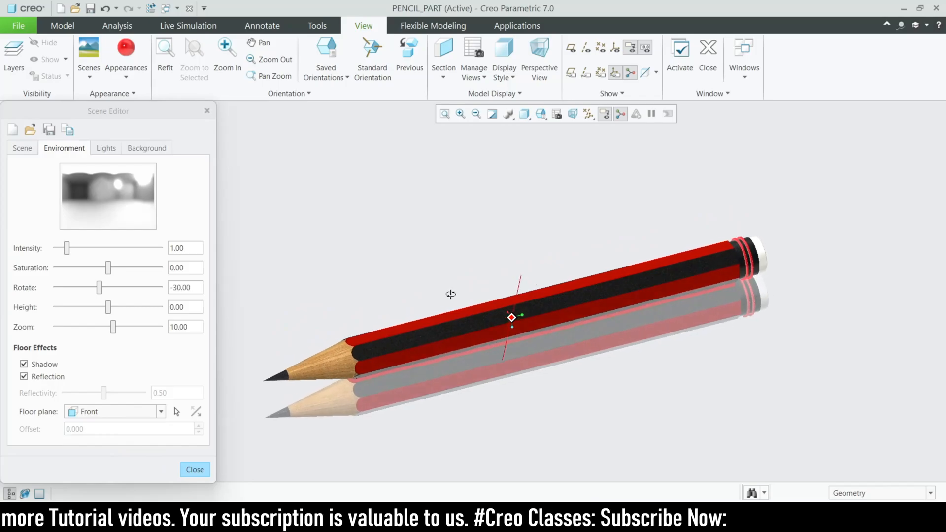
{"action": "left_click", "coordinate": [195, 469]}
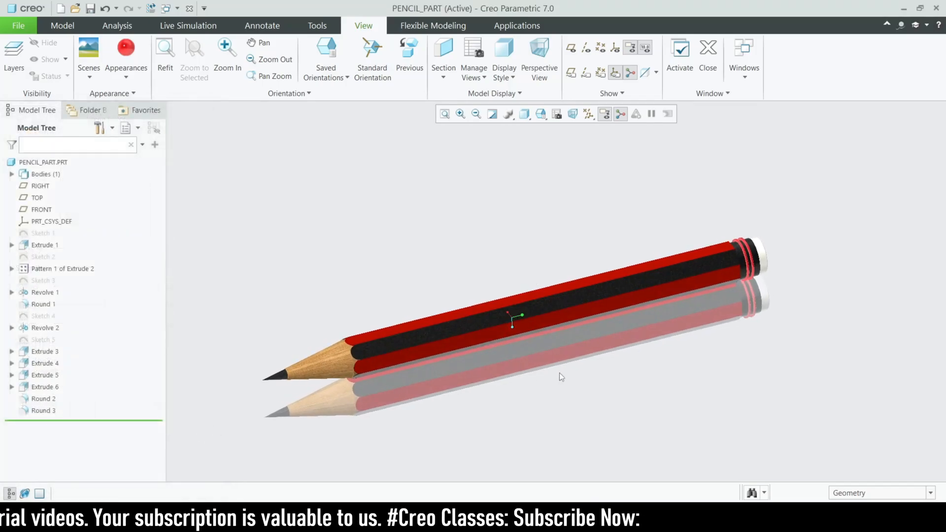
Compare the coloured pencil with the rendered picture in the reference drawing pencil 3d drawing.png.
{"action": "mouse_move", "coordinate": [559, 374]}
{"action": "middle_mouse_down"}
{"action": "mouse_move", "coordinate": [556, 422]}
{"action": "mouse_move", "coordinate": [552, 386]}
{"action": "mouse_move", "coordinate": [526, 338]}
{"action": "mouse_move", "coordinate": [547, 415]}
{"action": "mouse_move", "coordinate": [525, 398]}
{"action": "middle_mouse_up"}
{"action": "scroll", "coordinate": [448, 368], "scroll_direction": "down", "scroll_amount": 2}
{"action": "scroll", "coordinate": [469, 368], "scroll_direction": "up", "scroll_amount": 2}
{"action": "mouse_move", "coordinate": [470, 370]}
{"action": "middle_mouse_down"}
{"action": "mouse_move", "coordinate": [505, 386]}
{"action": "mouse_move", "coordinate": [474, 378]}
{"action": "middle_mouse_up"}
{"action": "left_click", "coordinate": [586, 519]}
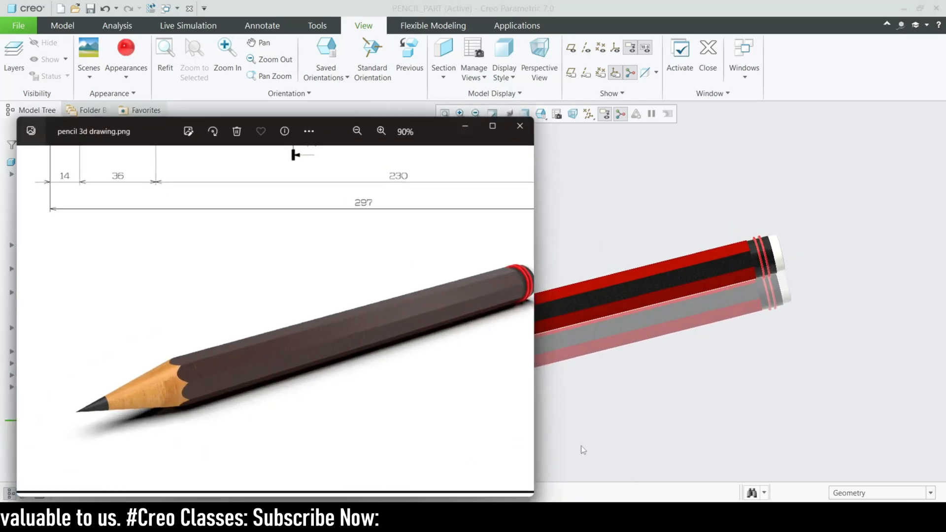
{"action": "scroll", "coordinate": [267, 331], "scroll_direction": "down", "scroll_amount": 4}
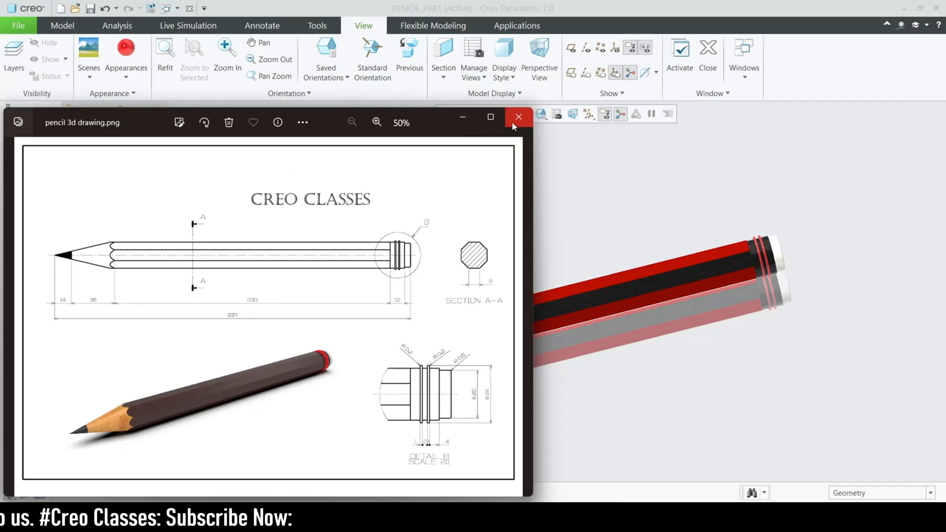
{"action": "left_click", "coordinate": [517, 122]}
Pick the pencil body's darker red appearance for application and restrict the selection filter to Intent Surface.
{"action": "mouse_move", "coordinate": [487, 307]}
{"action": "middle_mouse_down"}
{"action": "mouse_move", "coordinate": [474, 280]}
{"action": "mouse_move", "coordinate": [489, 311]}
{"action": "mouse_move", "coordinate": [463, 273]}
{"action": "mouse_move", "coordinate": [437, 260]}
{"action": "mouse_move", "coordinate": [444, 283]}
{"action": "mouse_move", "coordinate": [457, 190]}
{"action": "mouse_move", "coordinate": [441, 247]}
{"action": "mouse_move", "coordinate": [460, 313]}
{"action": "mouse_move", "coordinate": [437, 287]}
{"action": "mouse_move", "coordinate": [436, 265]}
{"action": "mouse_move", "coordinate": [414, 256]}
{"action": "mouse_move", "coordinate": [410, 265]}
{"action": "middle_mouse_up"}
{"action": "scroll", "coordinate": [457, 268], "scroll_direction": "down", "scroll_amount": 2}
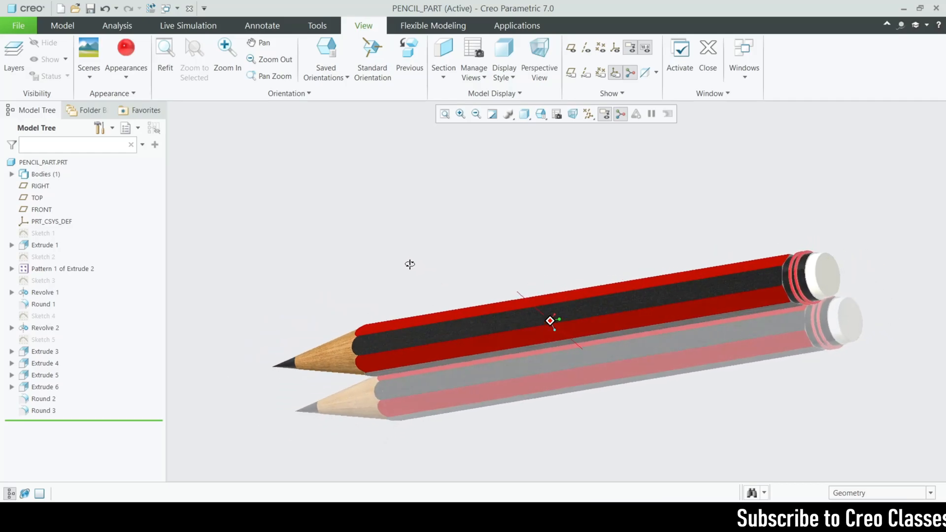
{"action": "scroll", "coordinate": [778, 305], "scroll_direction": "up", "scroll_amount": 4}
{"action": "left_click", "coordinate": [126, 69]}
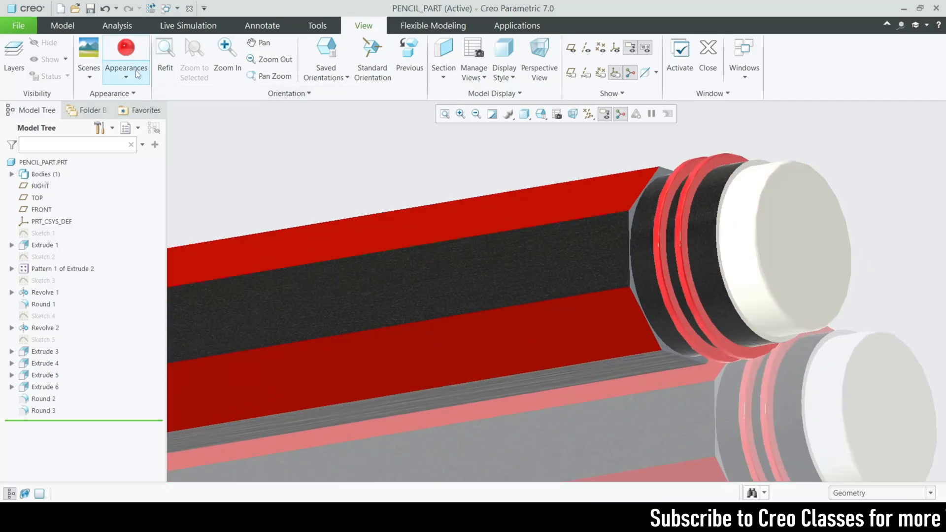
{"action": "left_click", "coordinate": [145, 219]}
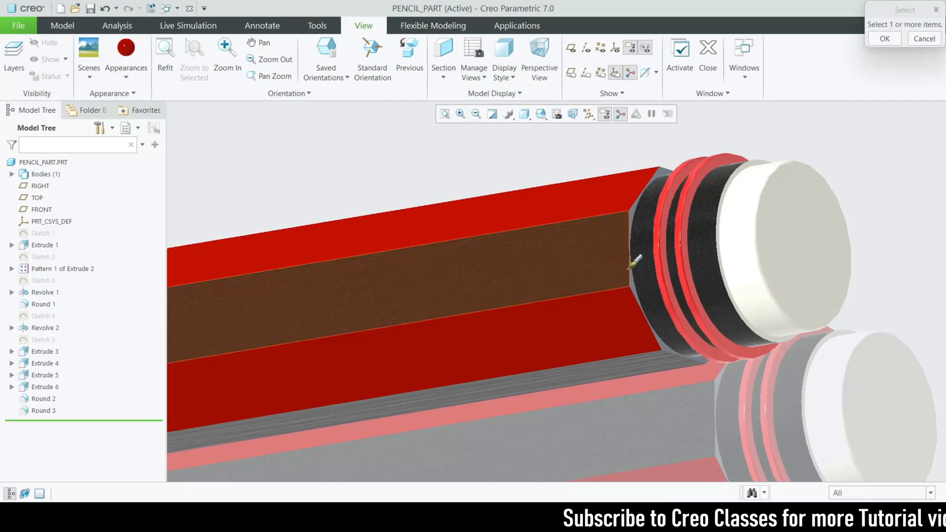
{"action": "scroll", "coordinate": [632, 257], "scroll_direction": "up", "scroll_amount": 4}
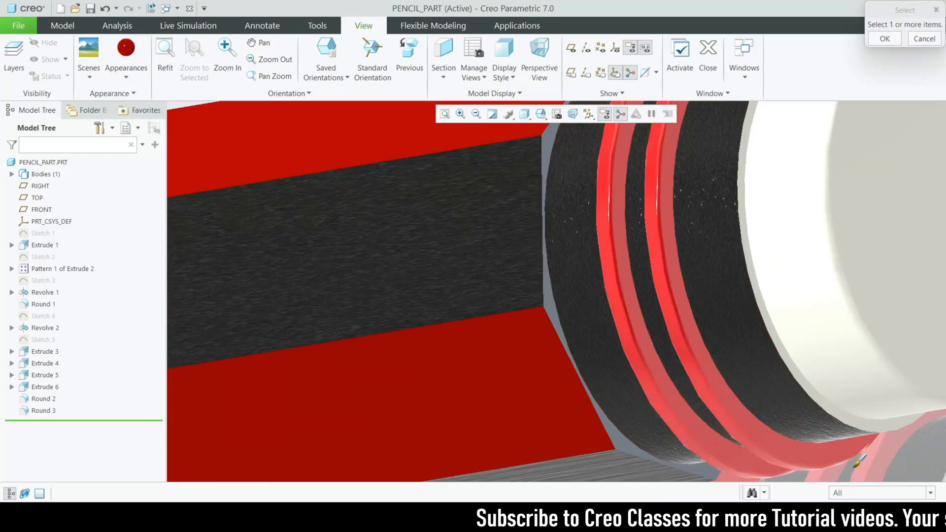
{"action": "left_click", "coordinate": [861, 493]}
{"action": "left_click", "coordinate": [846, 461]}
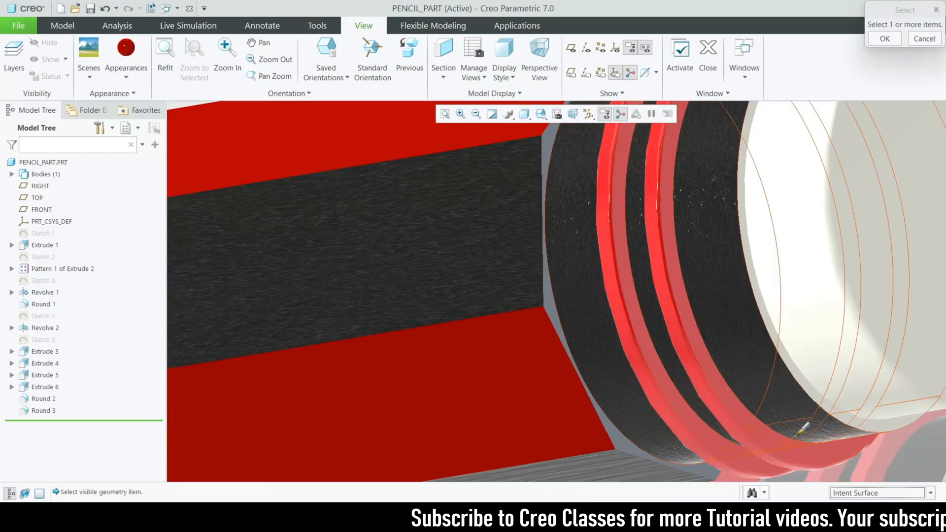
Apply the darker red appearance to the outer and side surfaces of both raised rings near the pencil's white end.
{"action": "left_click", "coordinate": [704, 361]}
{"action": "left_click", "coordinate": [702, 361], "text": "ctrl"}
{"action": "left_click", "coordinate": [680, 374], "text": "ctrl"}
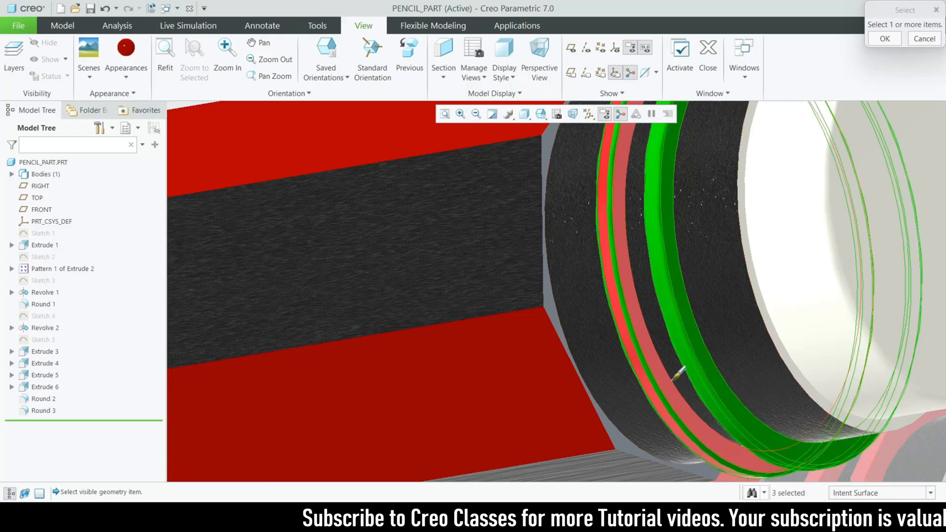
{"action": "left_click", "coordinate": [671, 378], "text": "ctrl"}
{"action": "left_click", "coordinate": [635, 380], "text": "ctrl"}
{"action": "scroll", "coordinate": [492, 382], "scroll_direction": "up", "scroll_amount": 5}
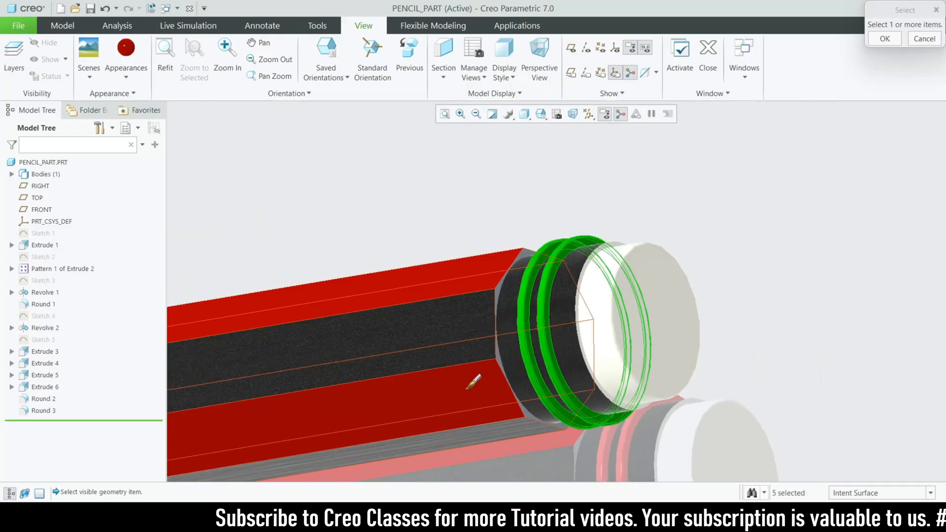
{"action": "middle_click_drag", "start_coordinate": [539, 376], "coordinate": [600, 354]}
{"action": "scroll", "coordinate": [685, 353], "scroll_direction": "down", "scroll_amount": 5}
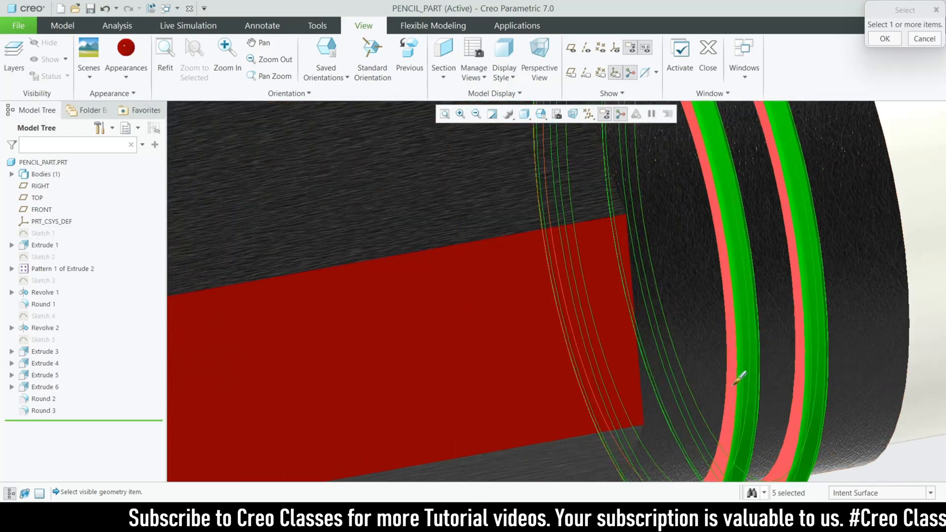
{"action": "left_click", "coordinate": [734, 384], "text": "ctrl"}
{"action": "left_click", "coordinate": [791, 356], "text": "ctrl"}
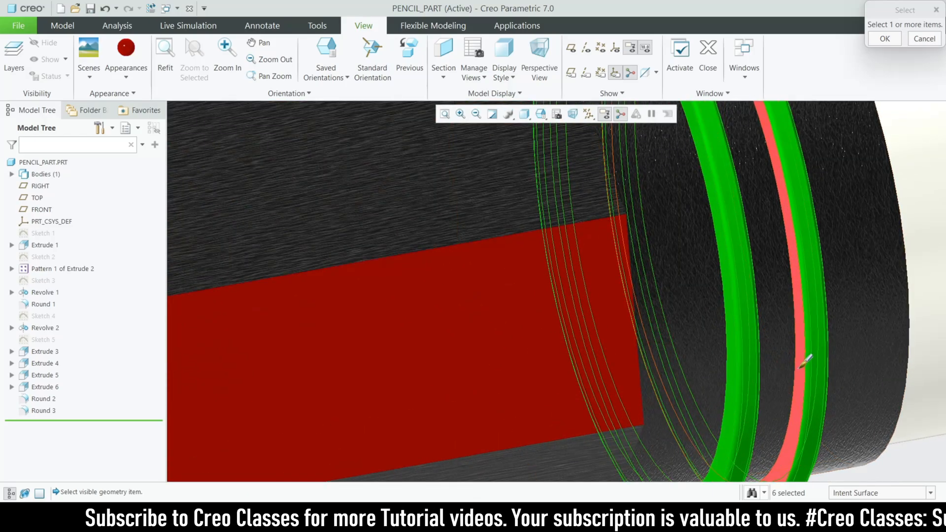
{"action": "left_click", "coordinate": [884, 39]}
{"action": "scroll", "coordinate": [628, 365], "scroll_direction": "up", "scroll_amount": 5}
{"action": "mouse_move", "coordinate": [628, 365]}
{"action": "middle_mouse_down"}
{"action": "mouse_move", "coordinate": [608, 370]}
{"action": "mouse_move", "coordinate": [622, 359]}
{"action": "middle_mouse_up"}
{"action": "scroll", "coordinate": [618, 360], "scroll_direction": "down", "scroll_amount": 1}
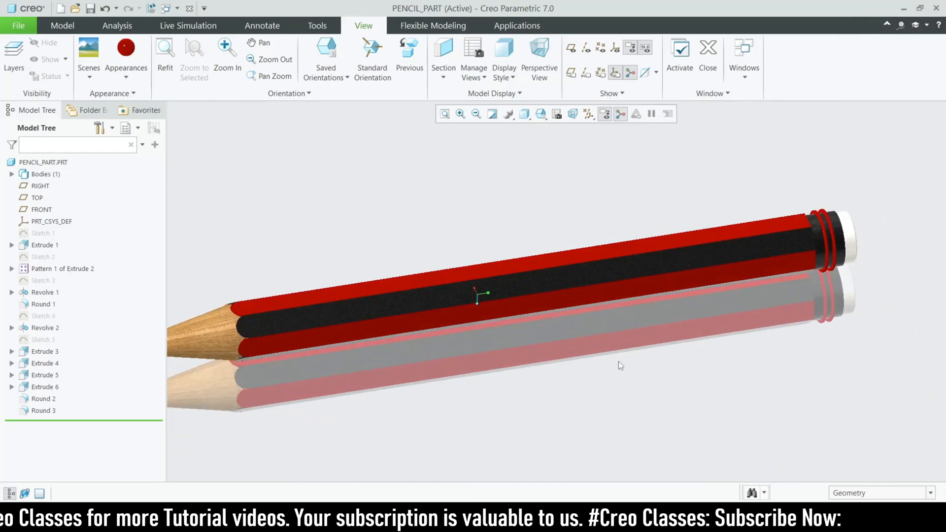
{"action": "scroll", "coordinate": [619, 362], "scroll_direction": "up", "scroll_amount": 1}
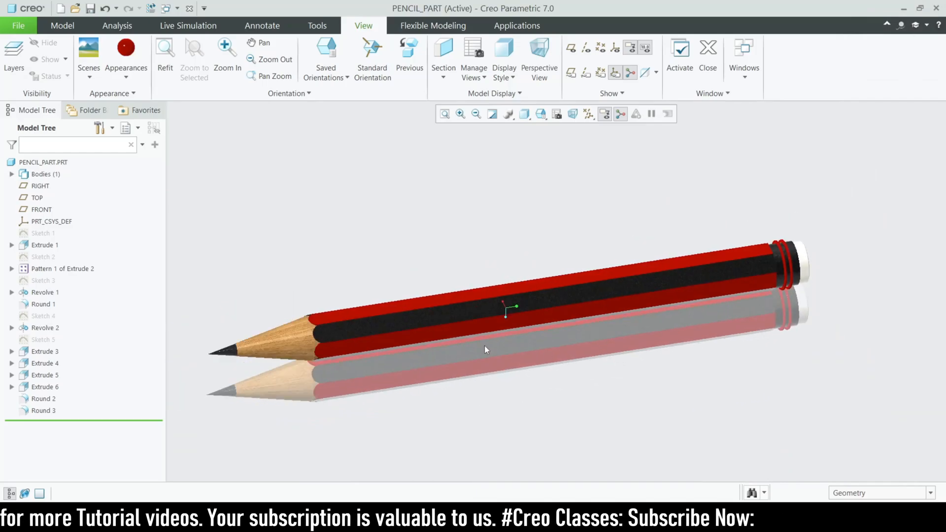